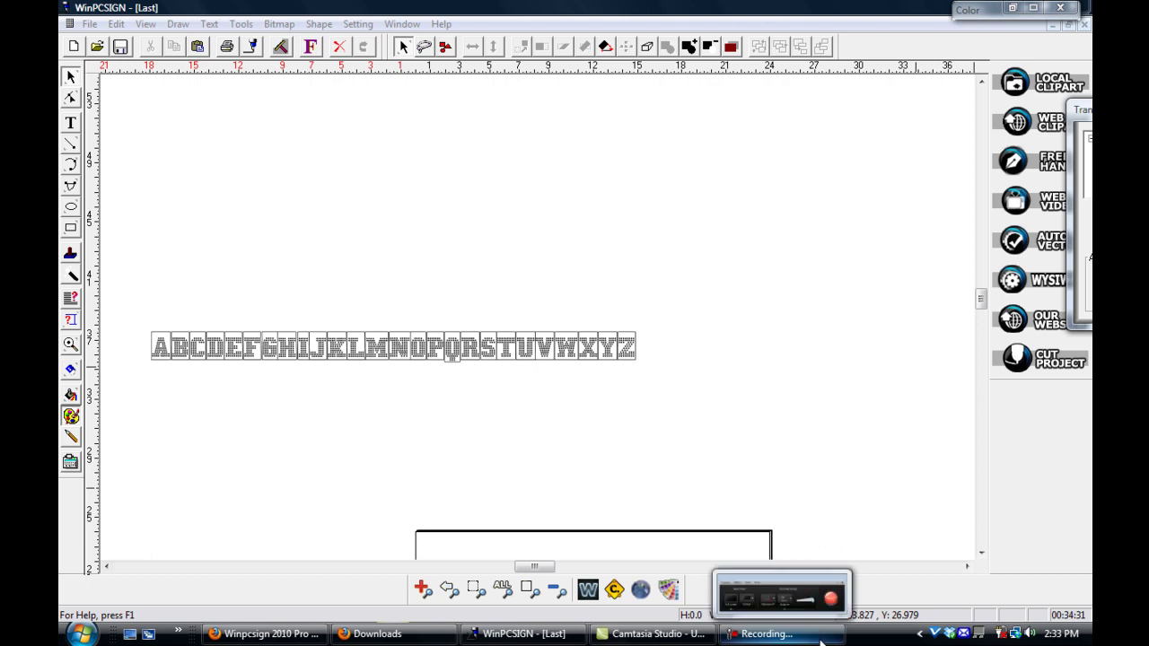
Stop the screen recorder and bring up the 'Sissors' document holding the Raley Brothers logo
left_click(834, 612)
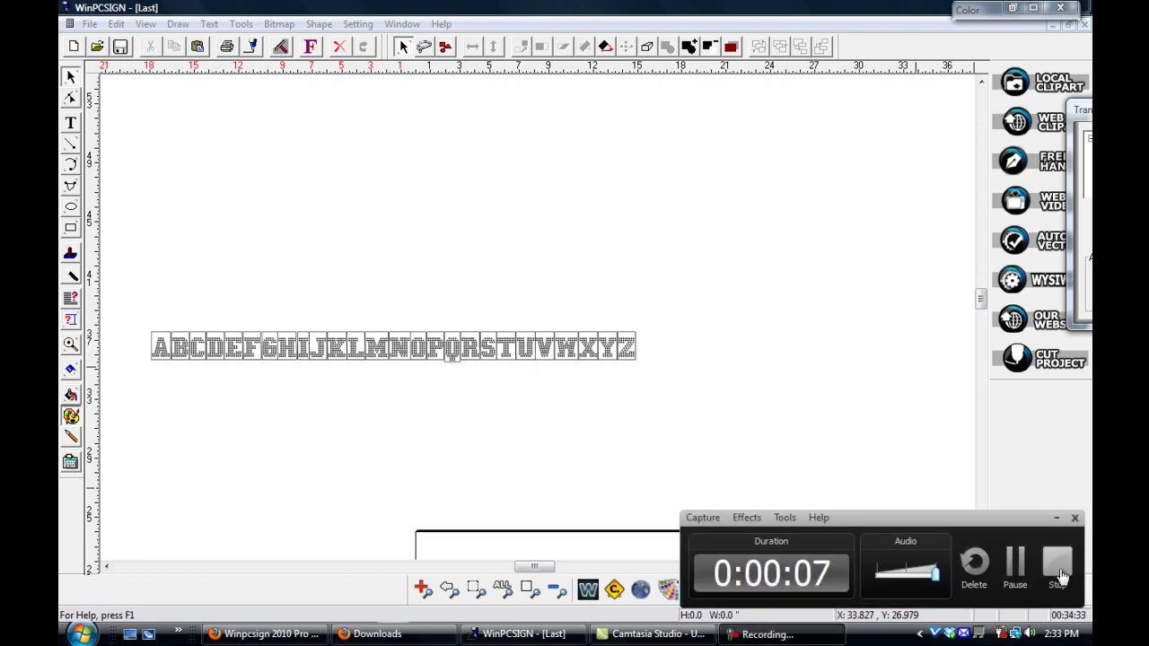
left_click(1059, 567)
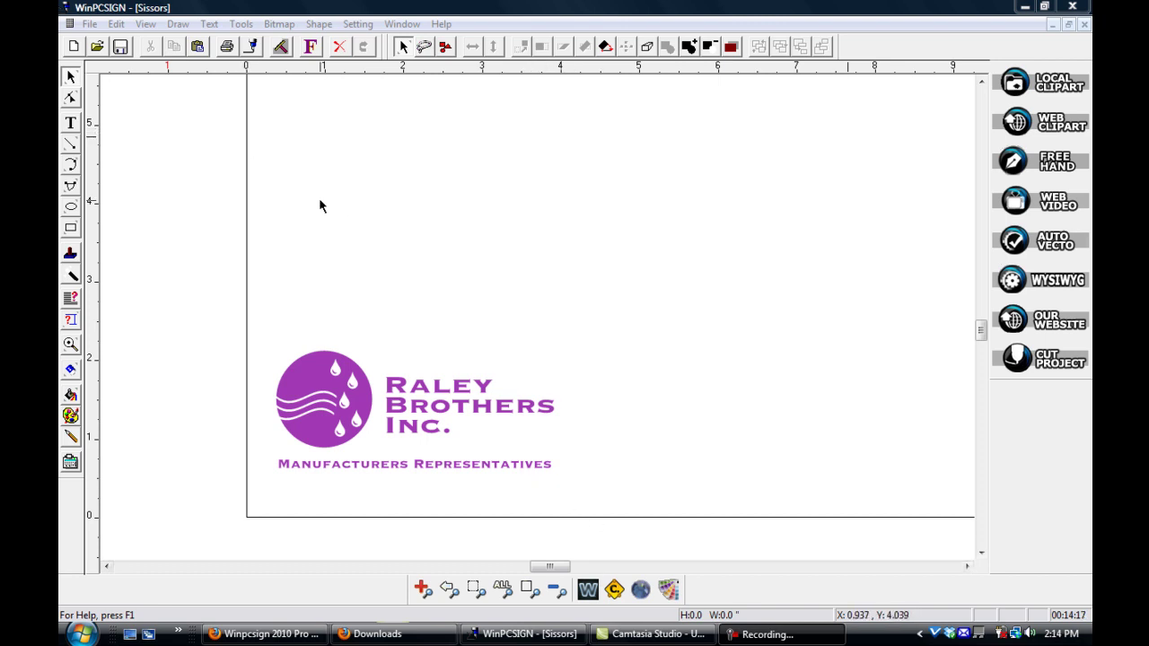
Toggle off WYSIWYG so the logo shows as maroon and blue outlines
left_click(588, 589)
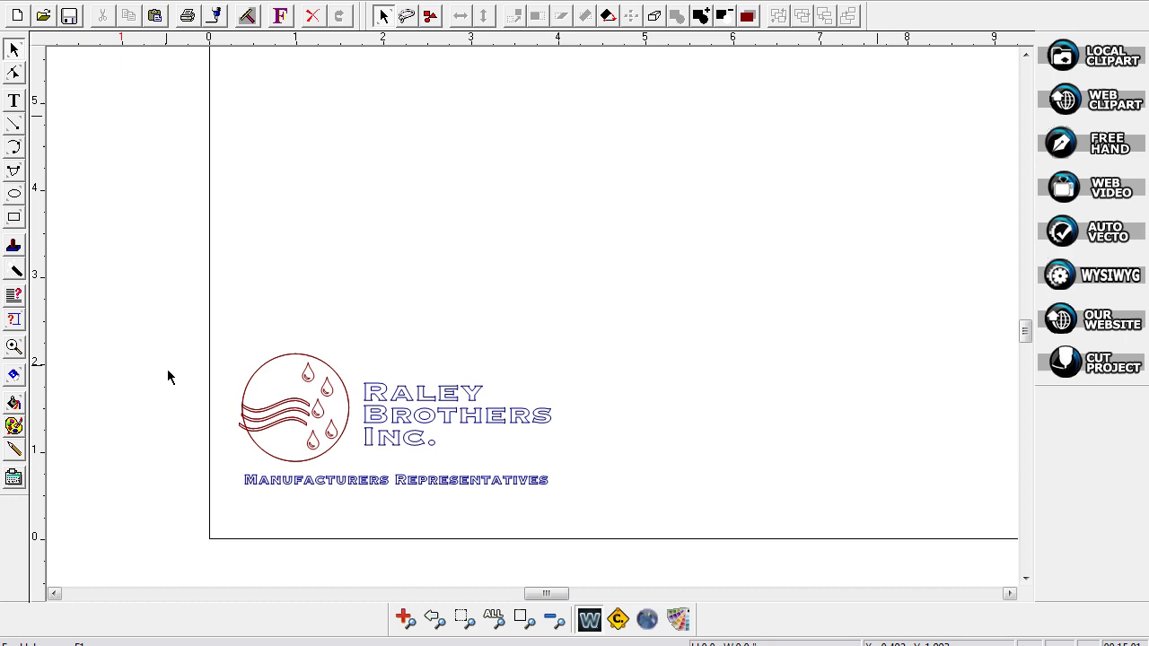
Zoom in on the whole logo, nudge the horizontal scroll, and return to the Select tool
left_click(13, 347)
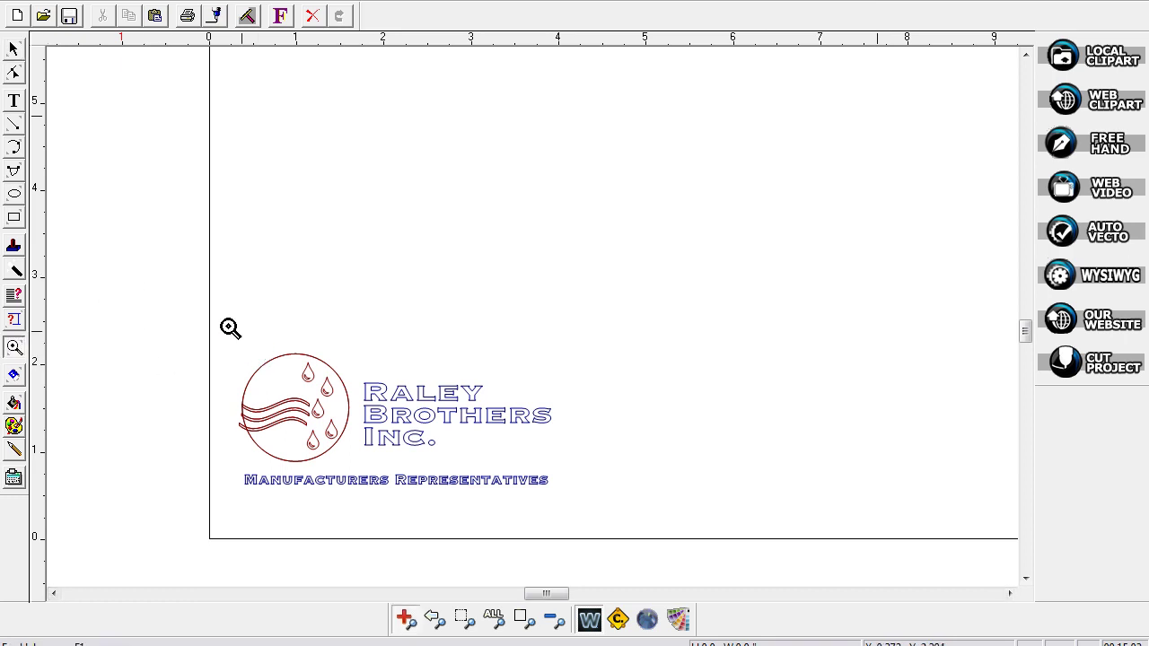
left_click_drag(231, 328, 585, 502)
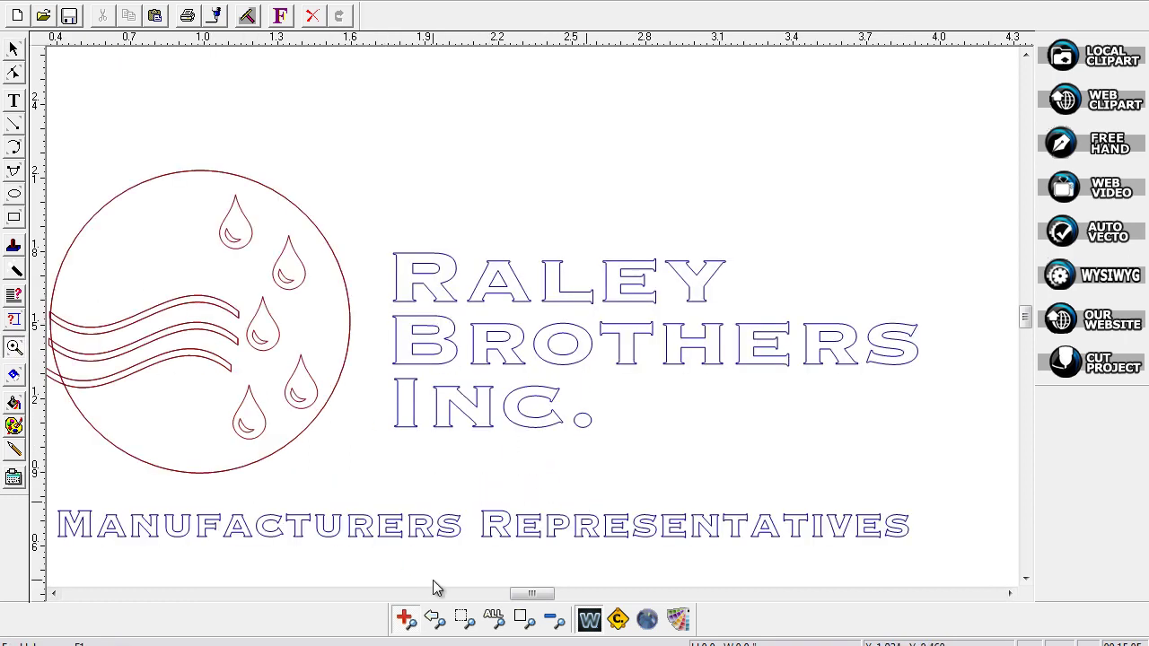
left_click_drag(530, 594, 519, 594)
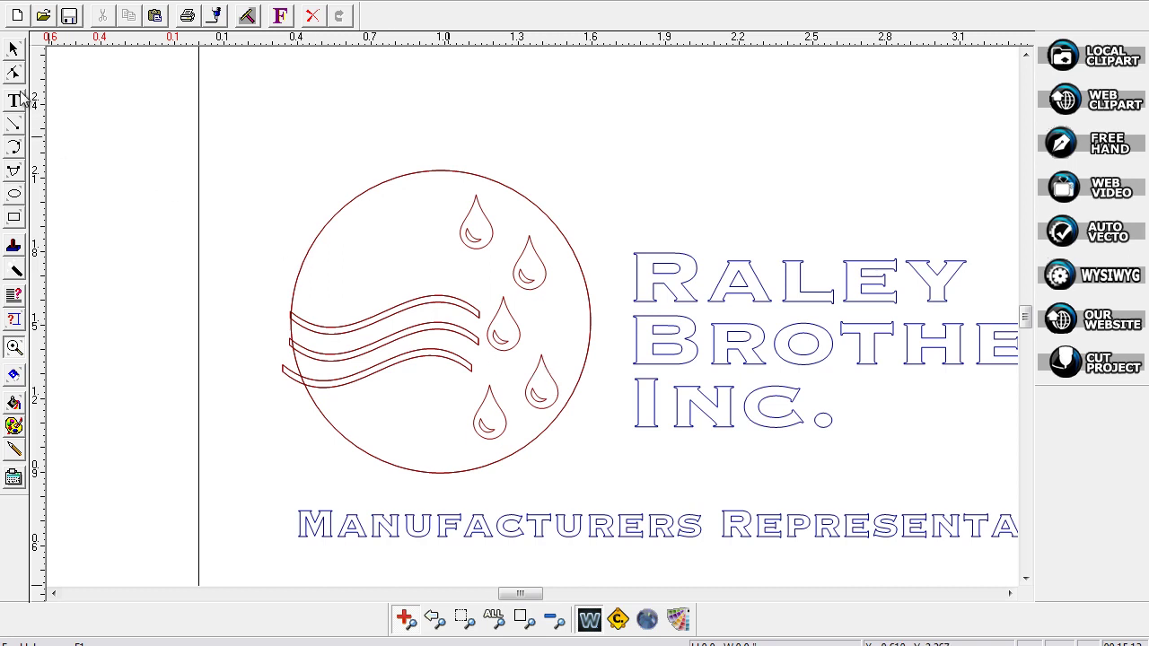
left_click(13, 51)
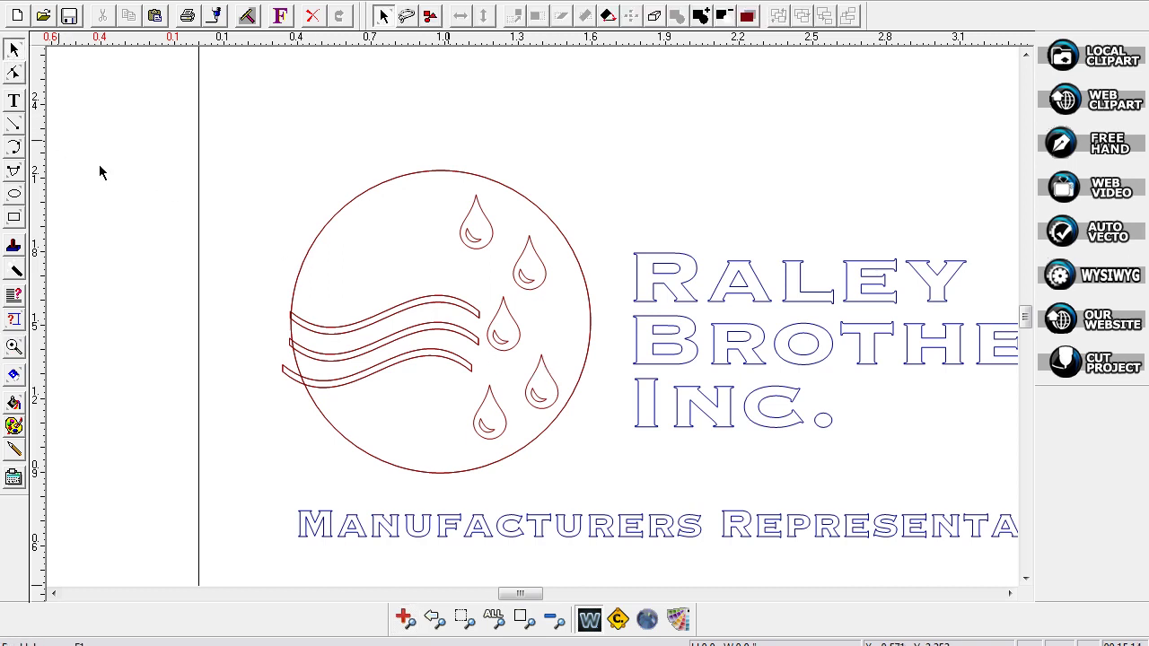
Activate the Move Point node-edit tool for path editing
left_click(14, 76)
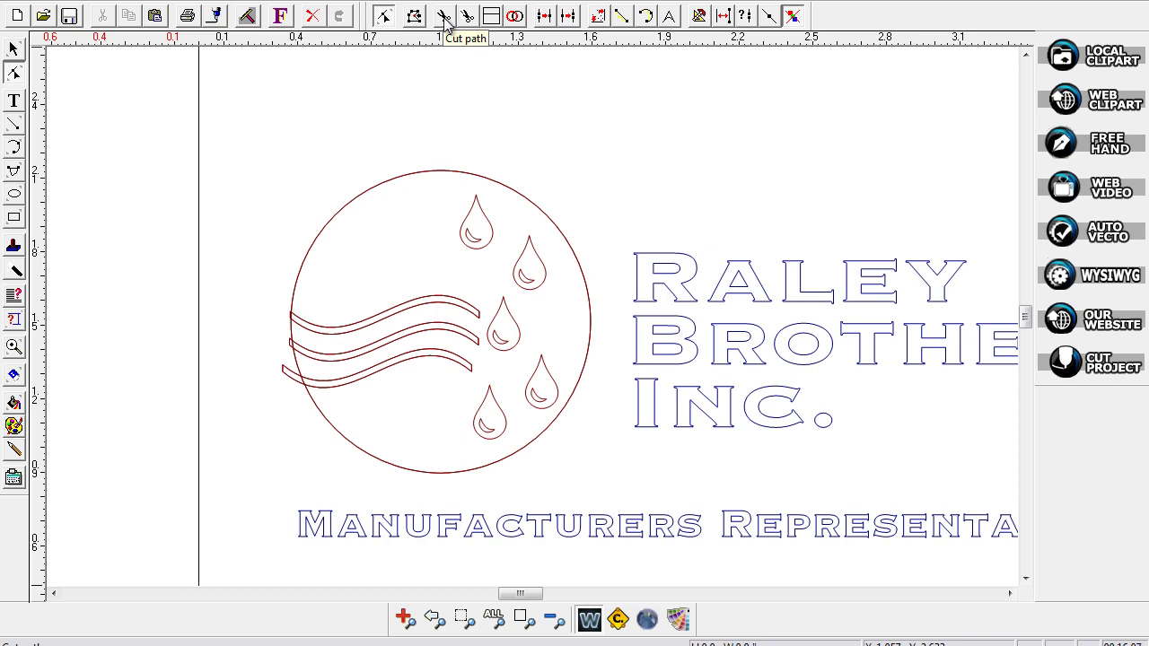
left_click(13, 51)
left_click(14, 217)
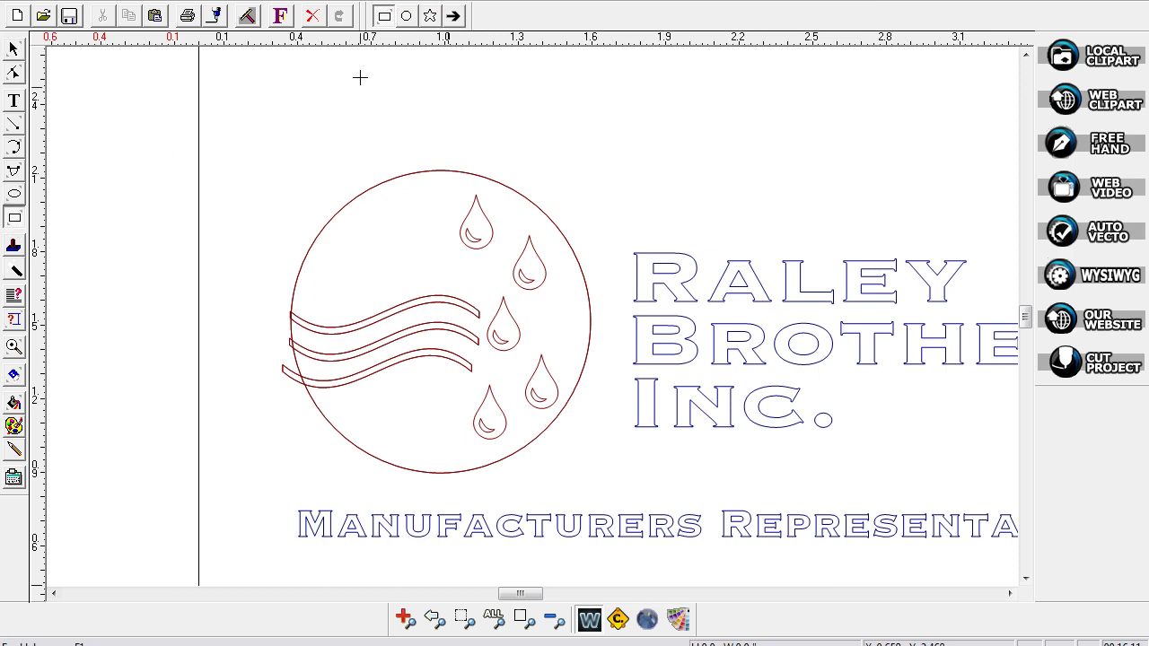
mouse_move(197, 83)
left_mouse_down()
mouse_move(408, 147)
mouse_move(444, 135)
left_mouse_up()
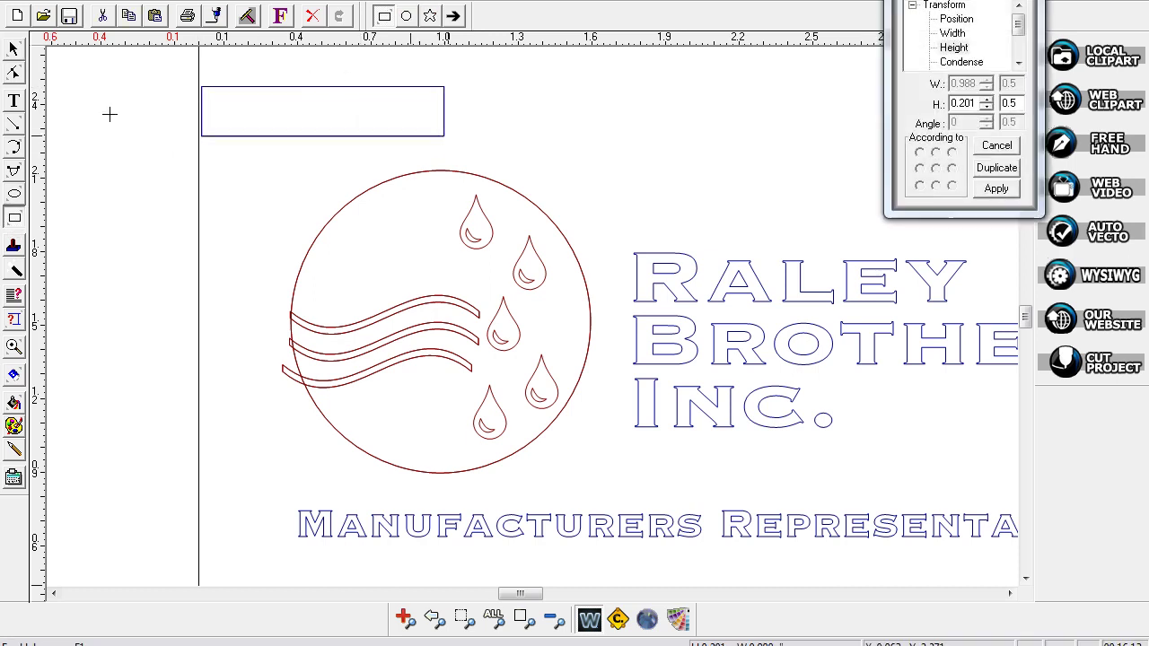
left_click(14, 50)
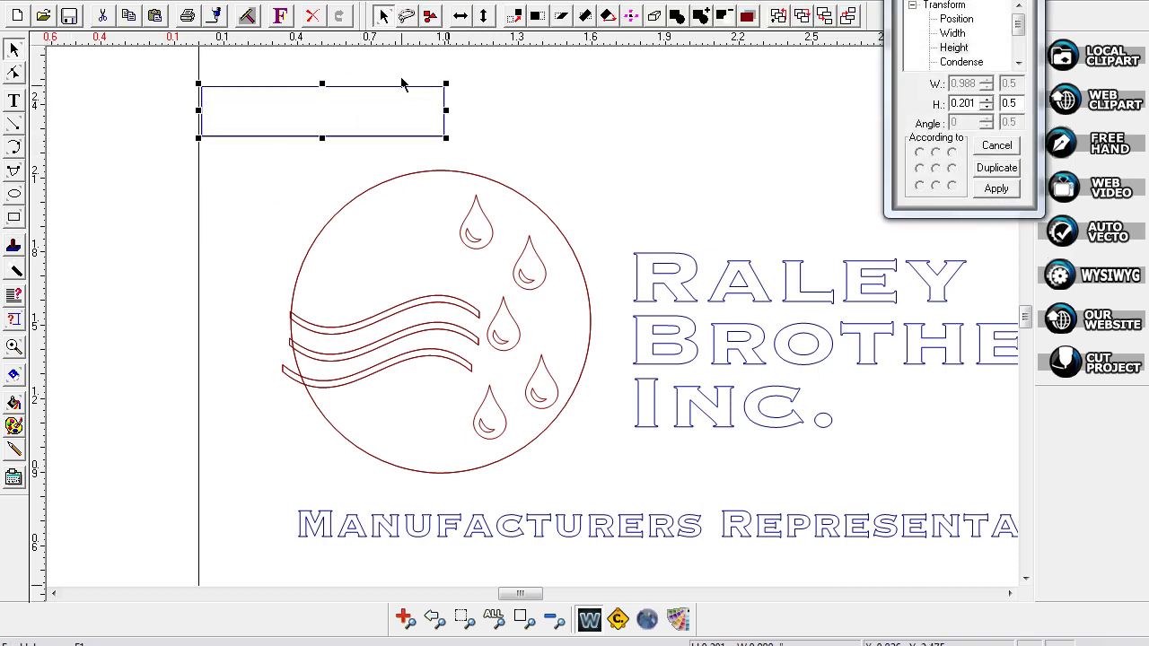
left_click(14, 73)
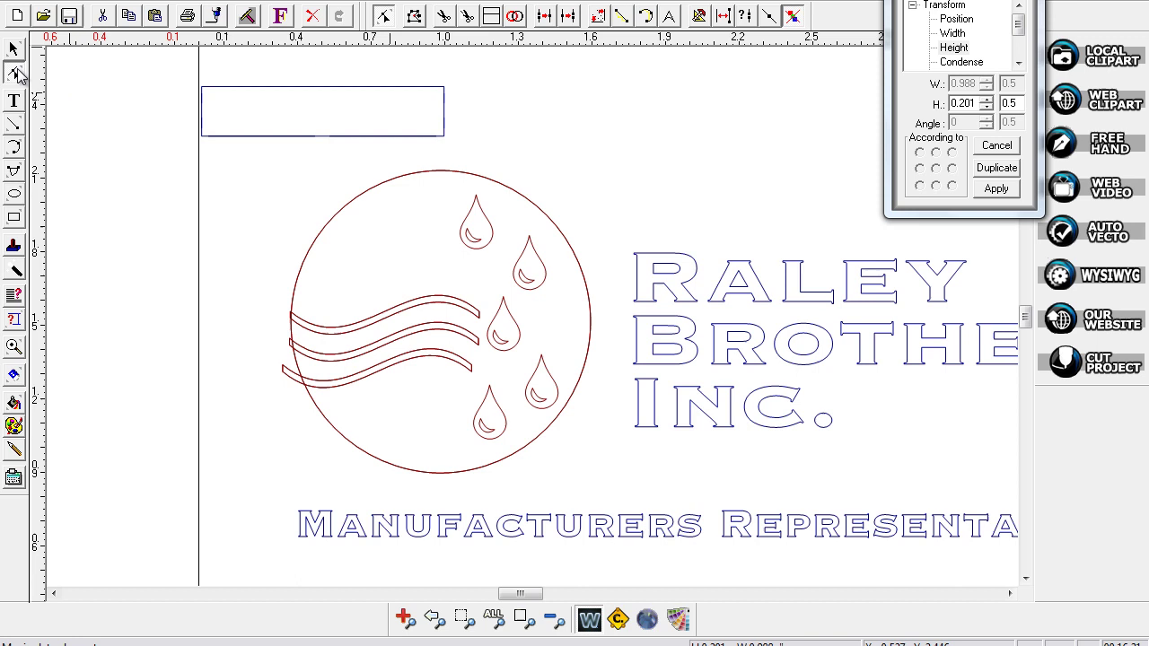
left_click(446, 19)
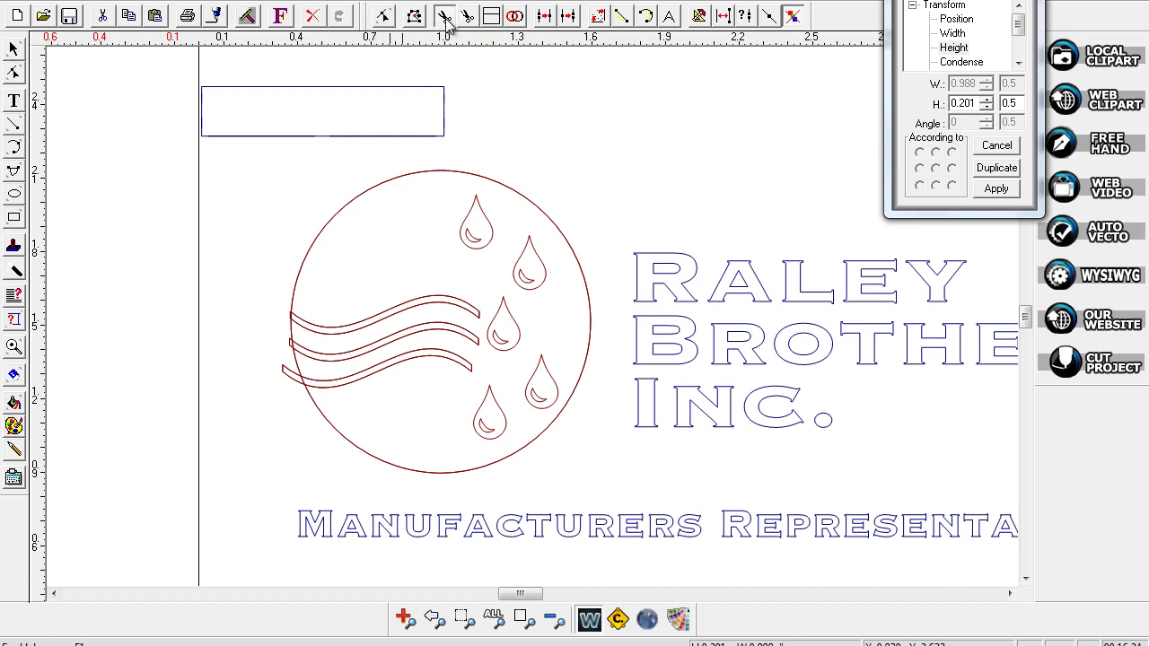
left_click(325, 87)
left_click(326, 136)
left_click(14, 49)
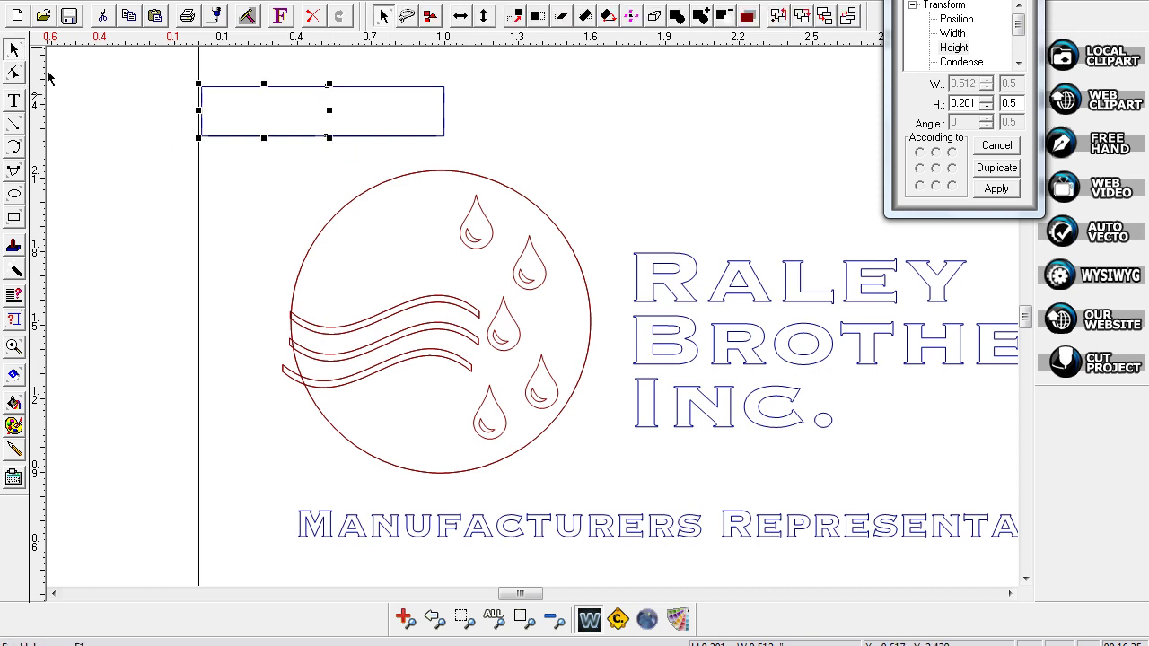
left_click_drag(302, 118, 206, 114)
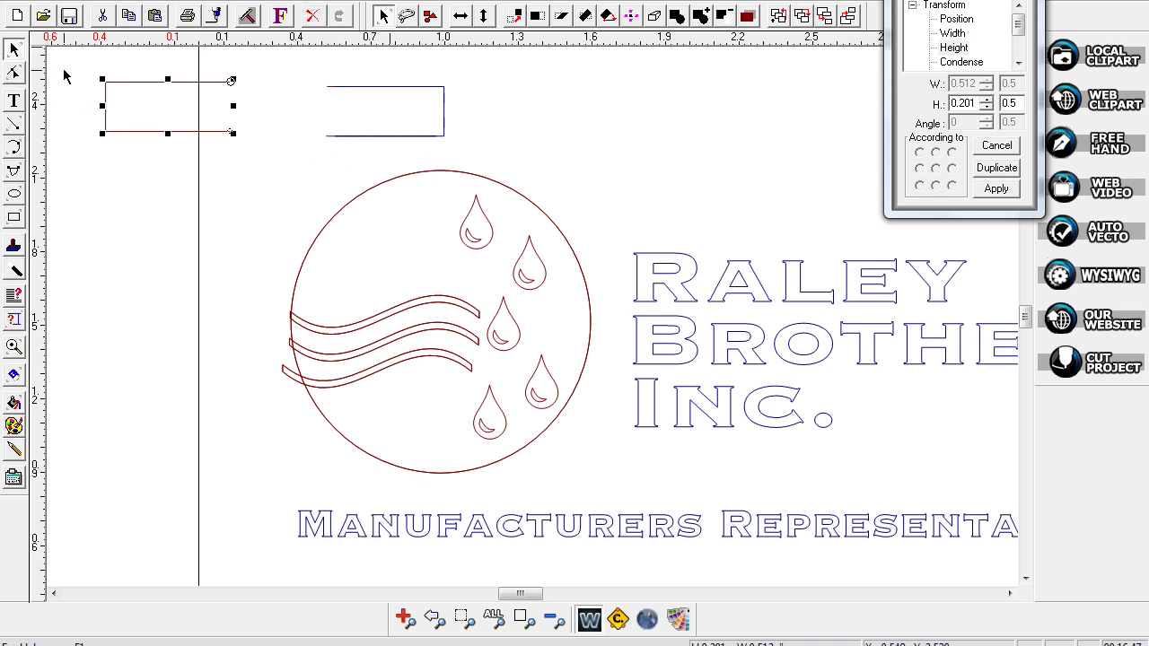
left_click_drag(92, 70, 485, 149)
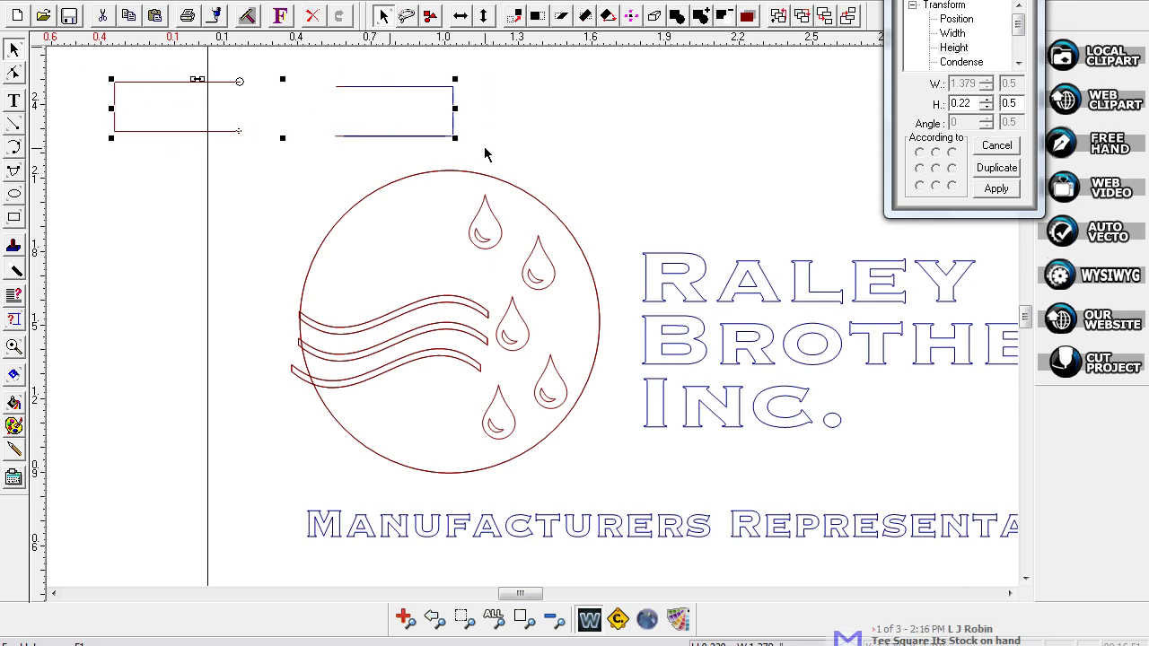
key("Delete")
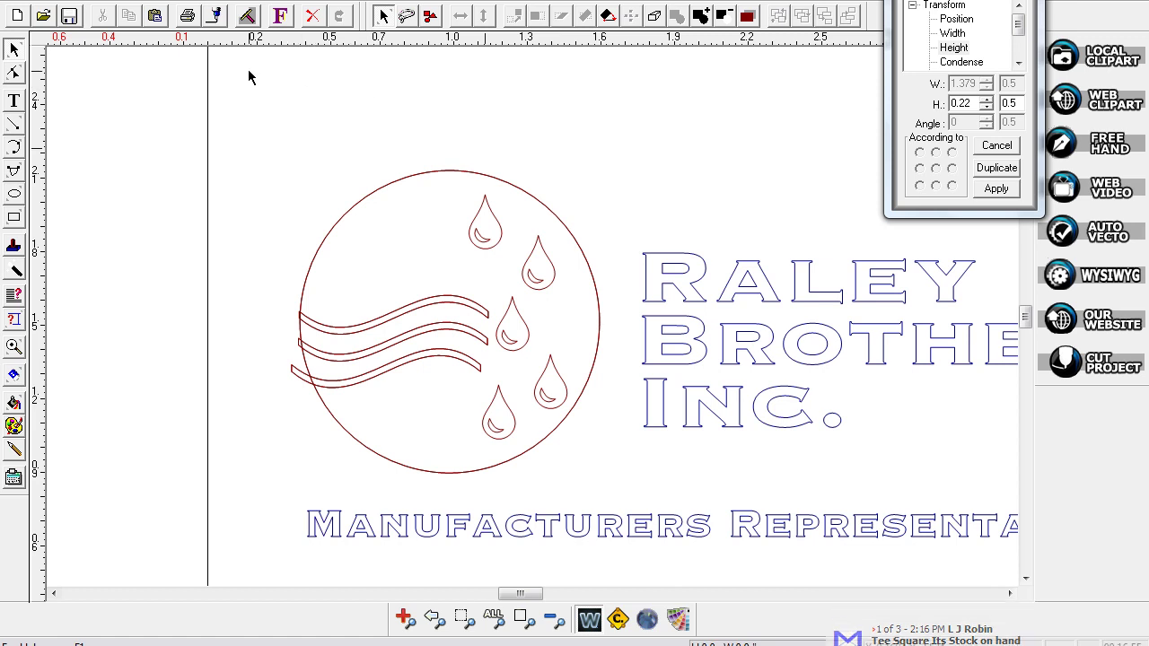
Draw a vertical Cut Straight Line through the circle's centre from top to bottom
left_click(14, 75)
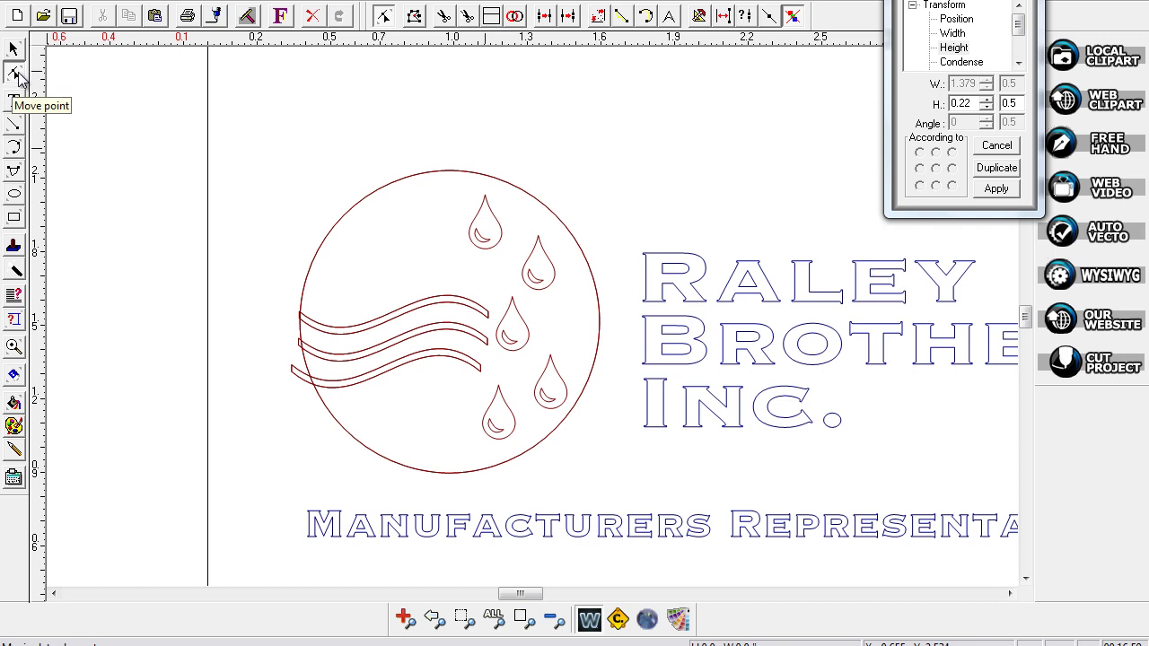
left_click(466, 17)
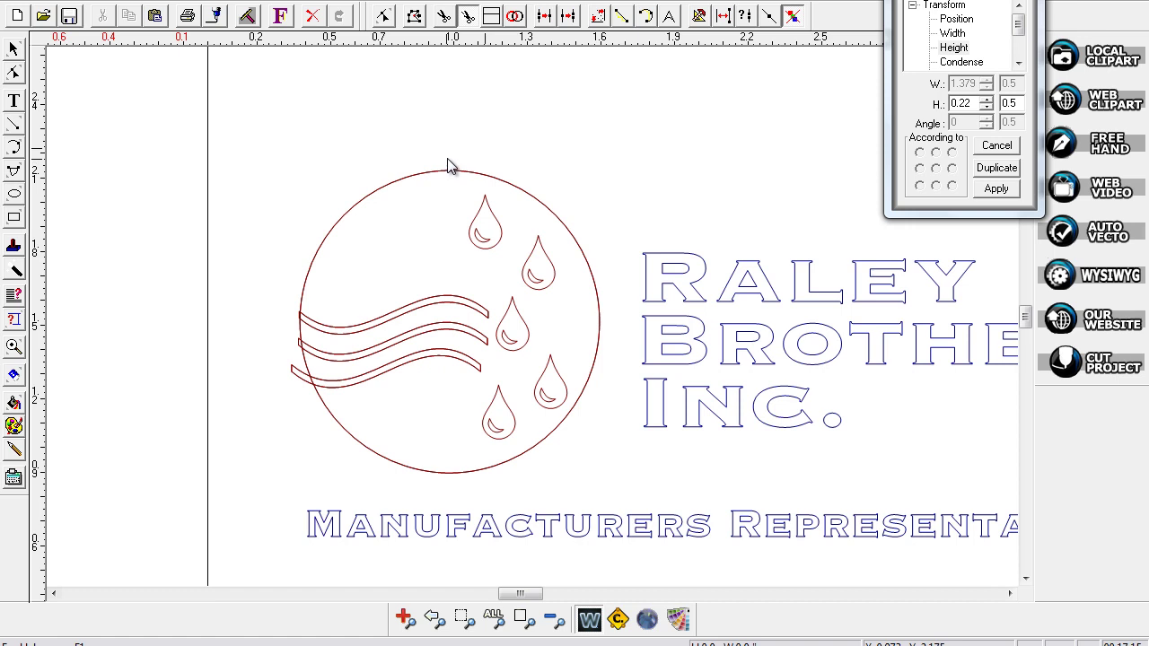
mouse_move(449, 166)
left_mouse_down()
mouse_move(464, 356)
mouse_move(453, 492)
left_mouse_up()
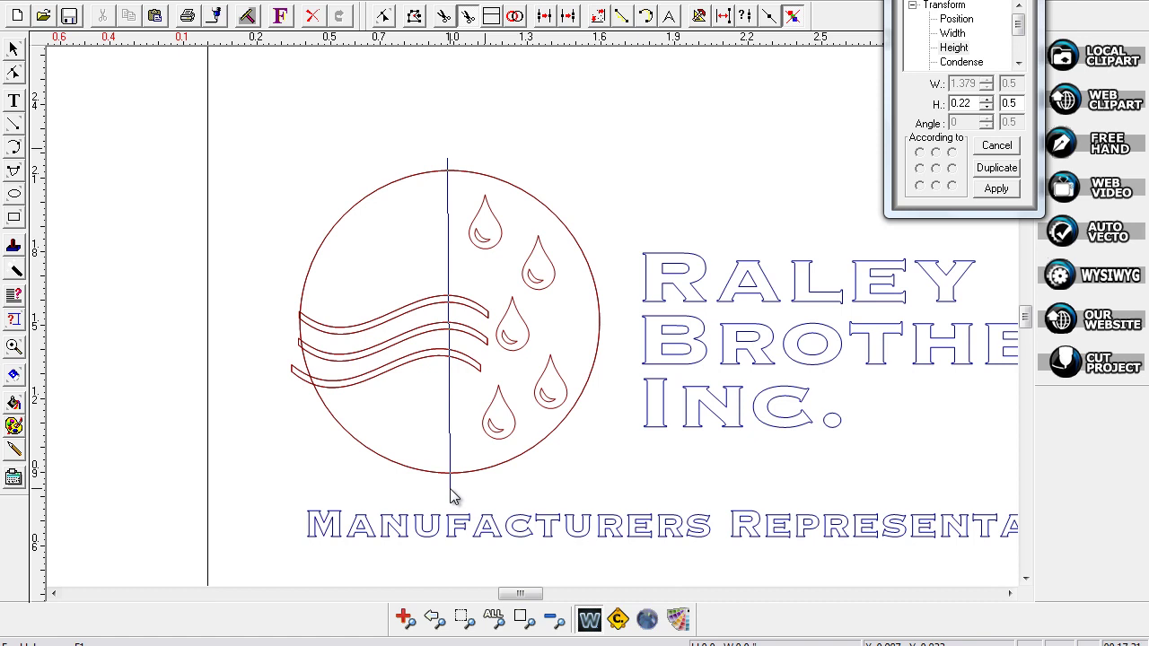
Finish the cut, dismiss the crossing-paths warning, and zoom out to show the whole logo
left_click(451, 492)
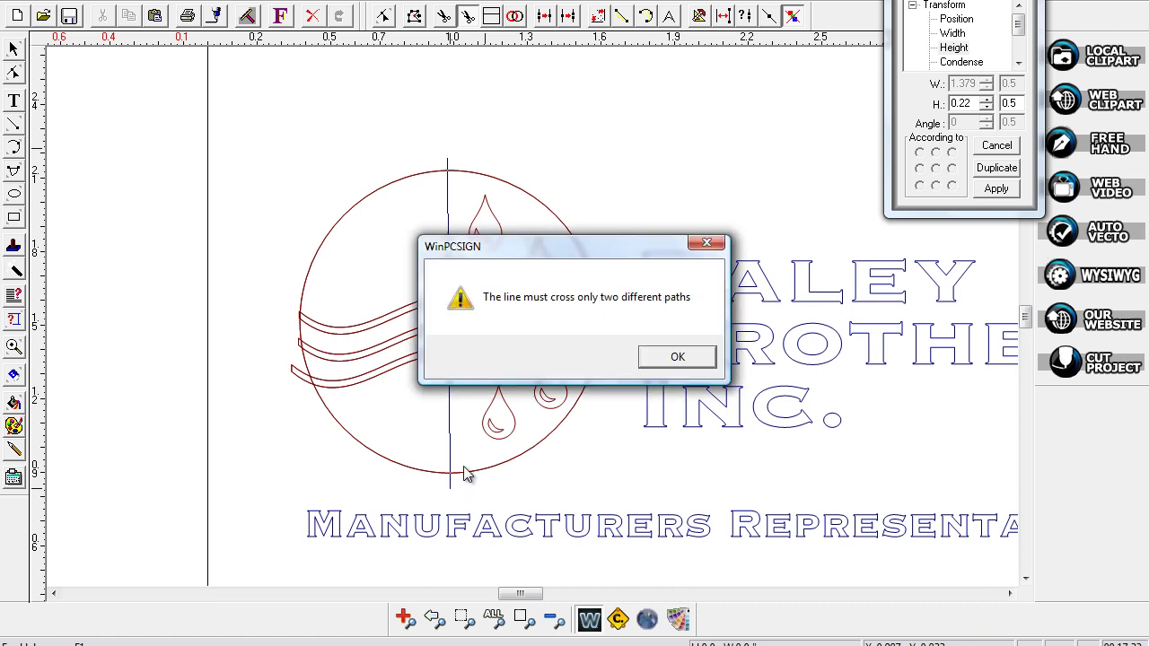
left_click(678, 358)
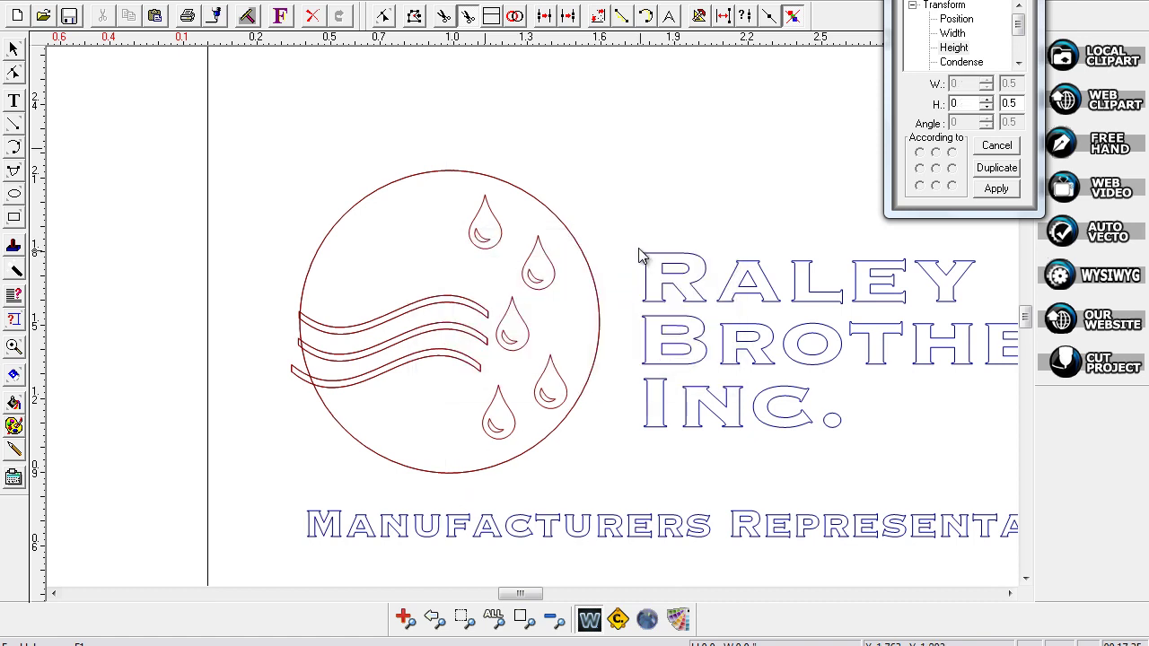
left_click(561, 621)
left_click(561, 621)
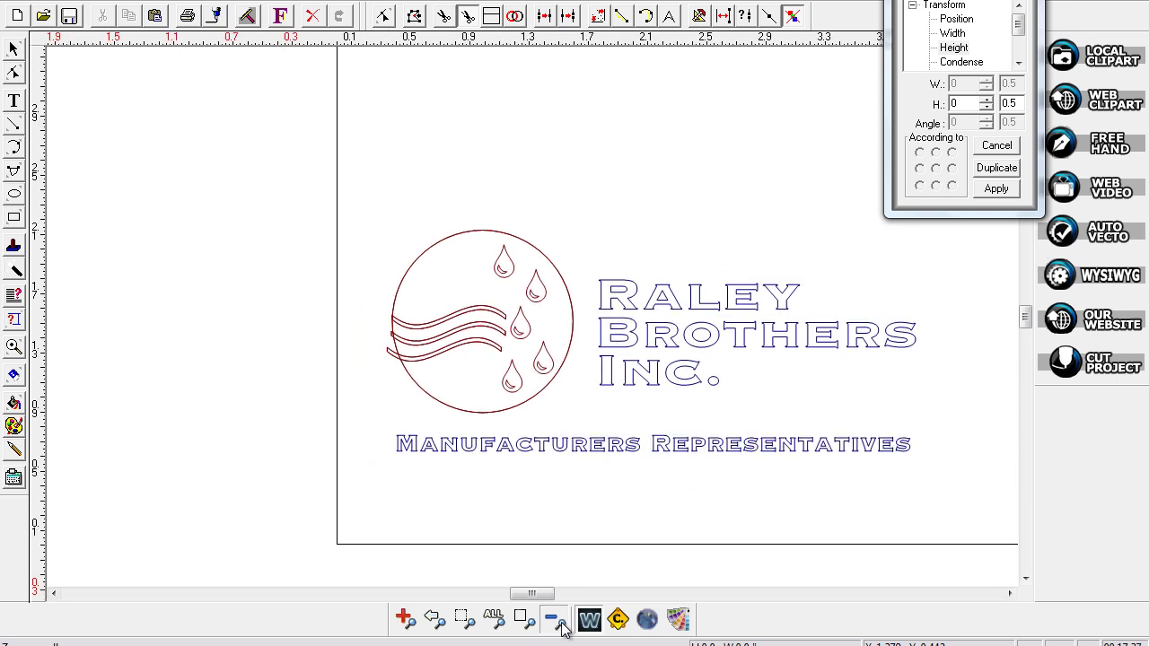
left_click(561, 621)
Try a second cut, dismiss its warning, return to the arrow tool and show filled purple
left_click(372, 186)
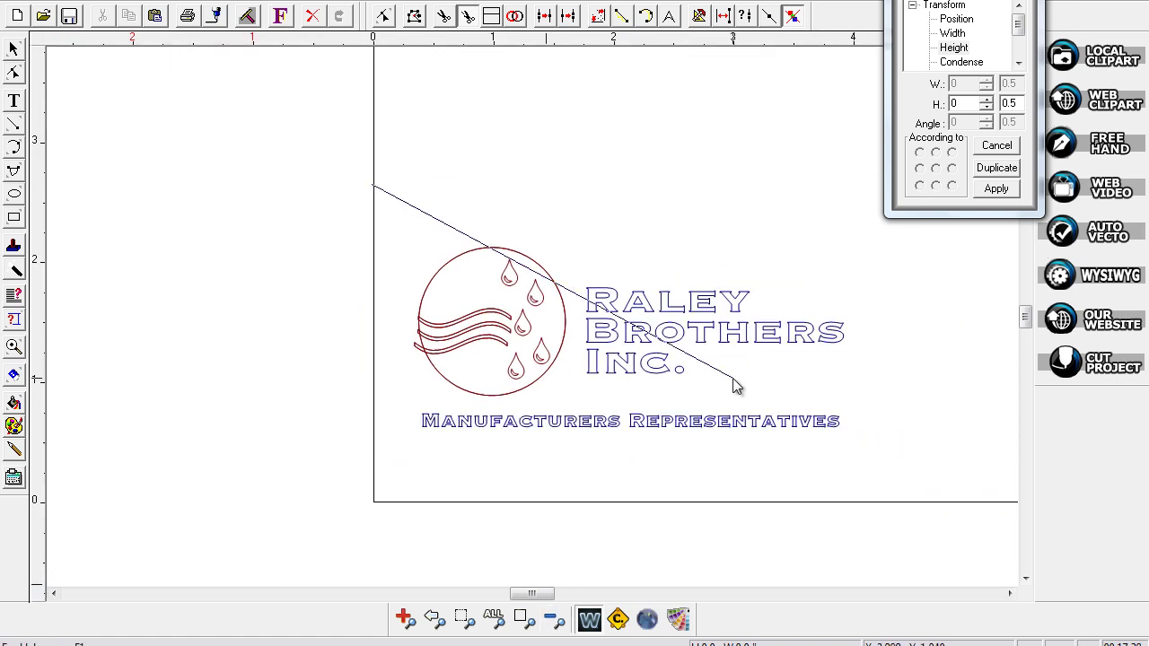
left_click(181, 132)
left_click(679, 358)
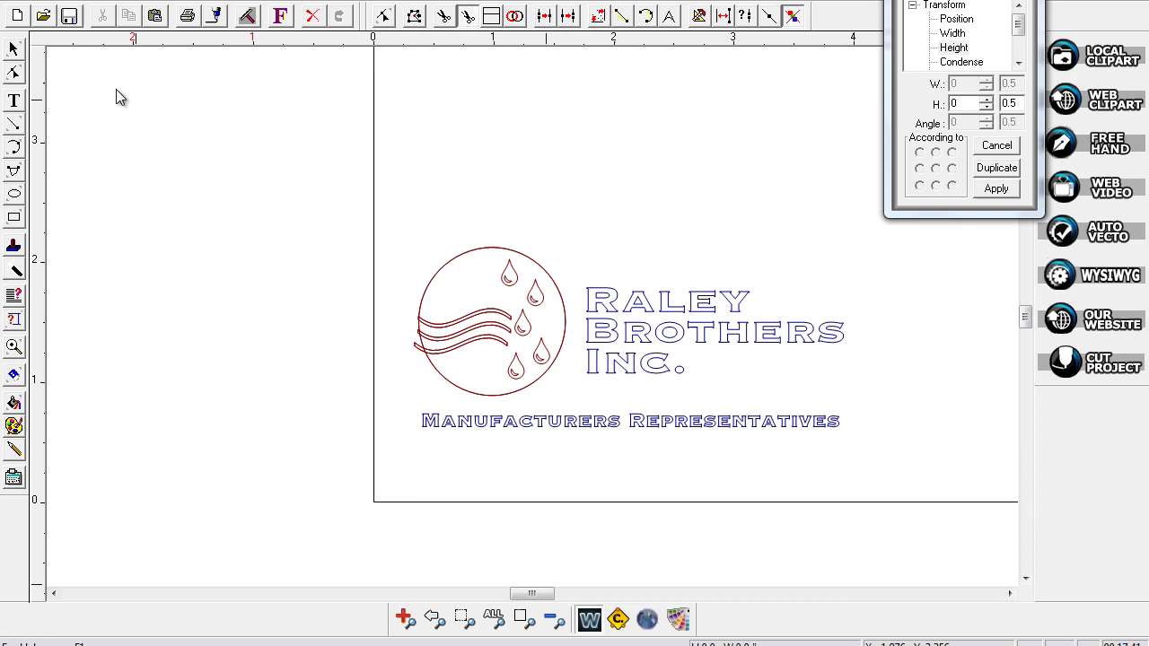
left_click(14, 49)
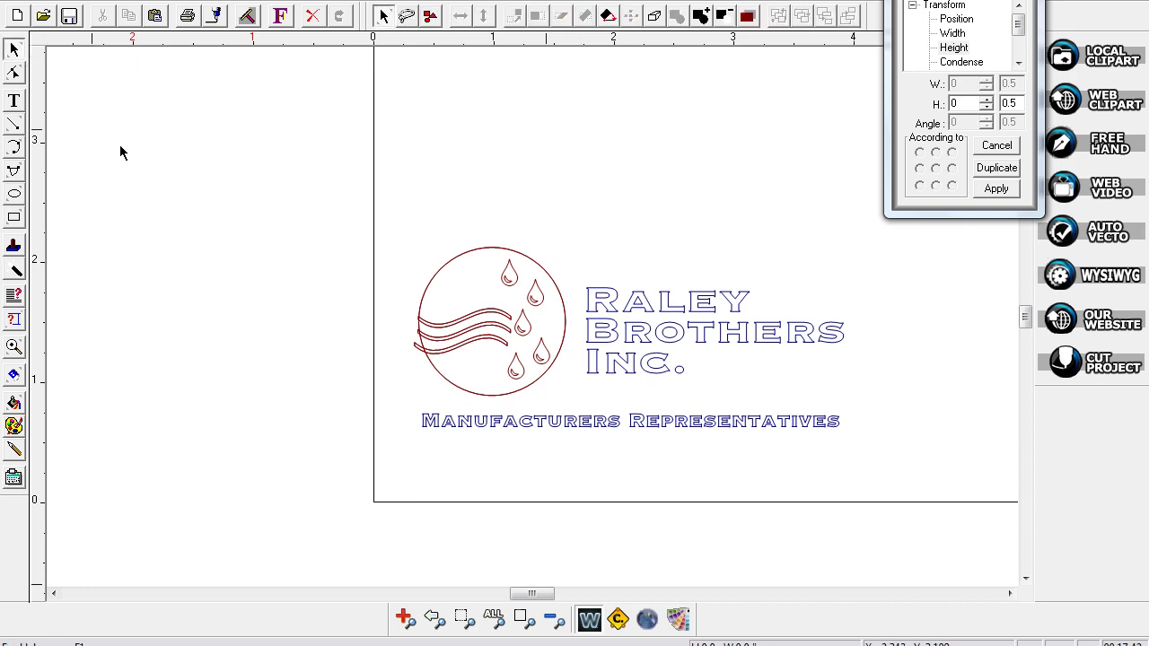
left_click(589, 621)
left_click(436, 289)
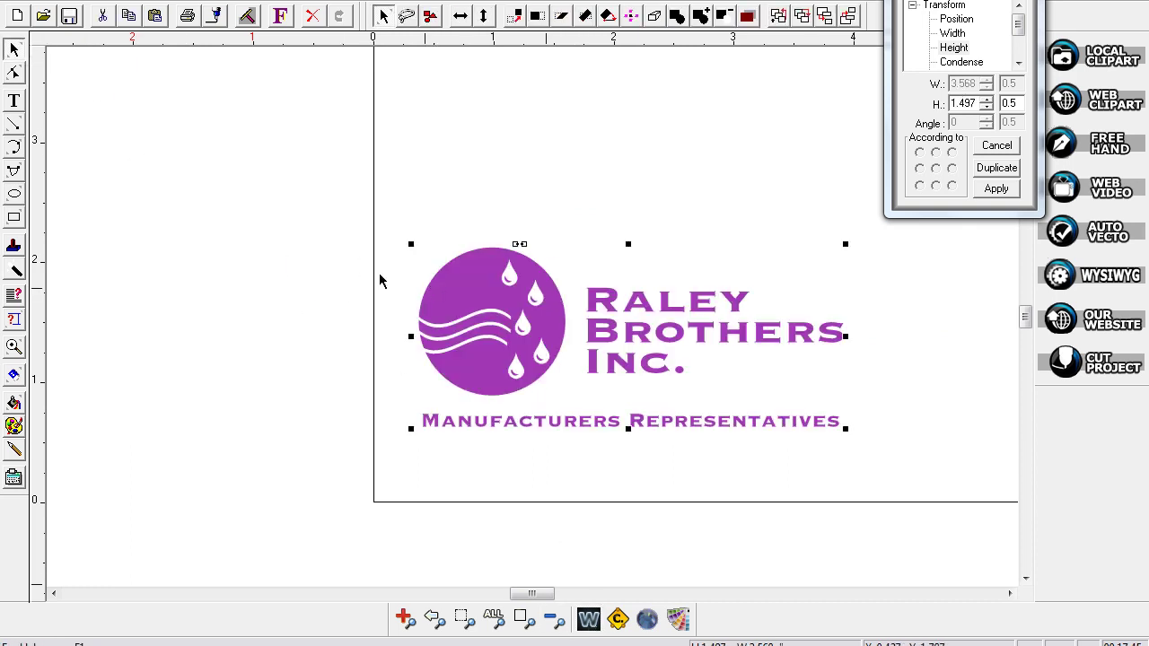
Select the whole logo, apply Arrange > Break all, deselect, and return to outline view
left_click_drag(358, 214, 841, 498)
left_click_drag(929, 531, 928, 532)
left_click(299, 4)
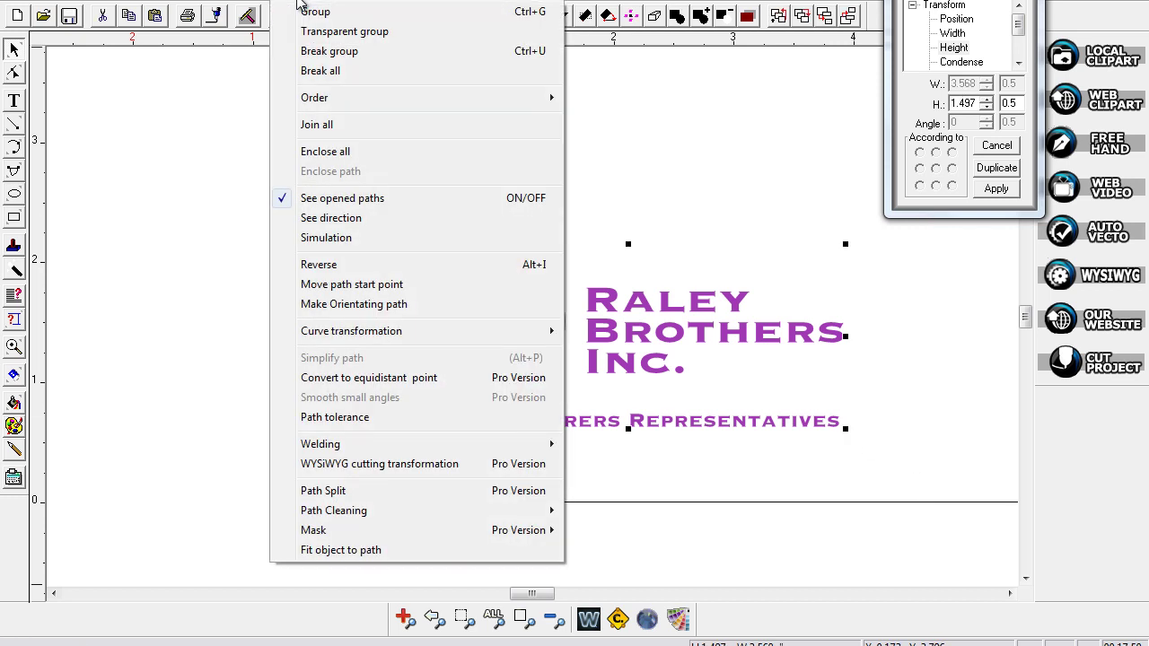
left_click(323, 70)
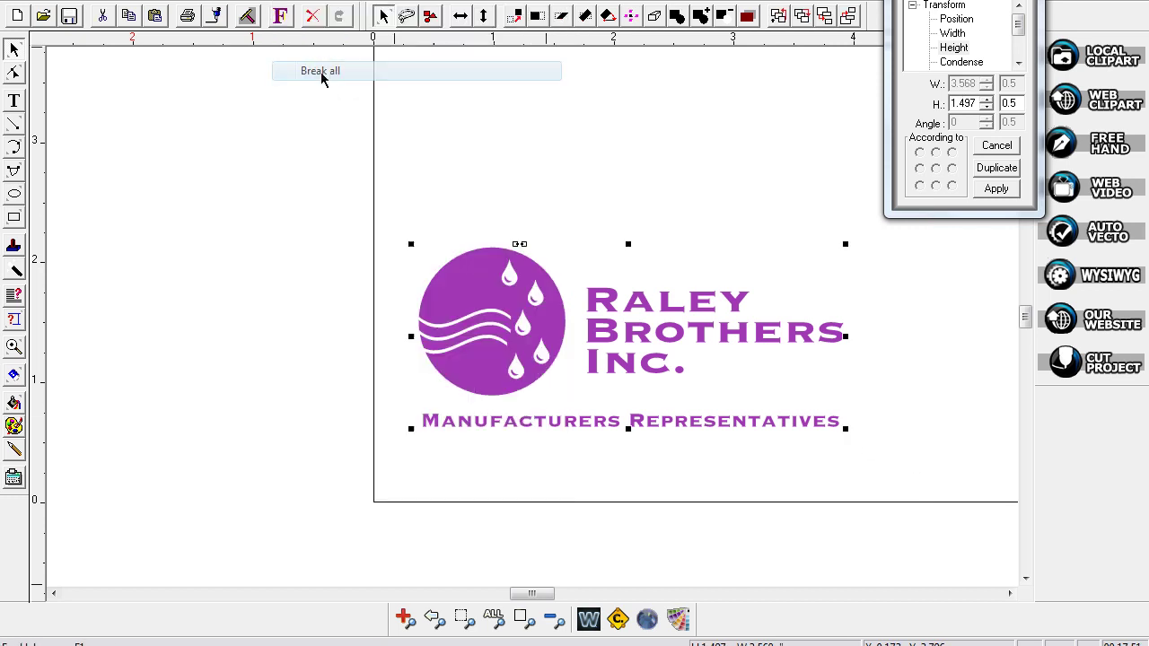
left_click(308, 231)
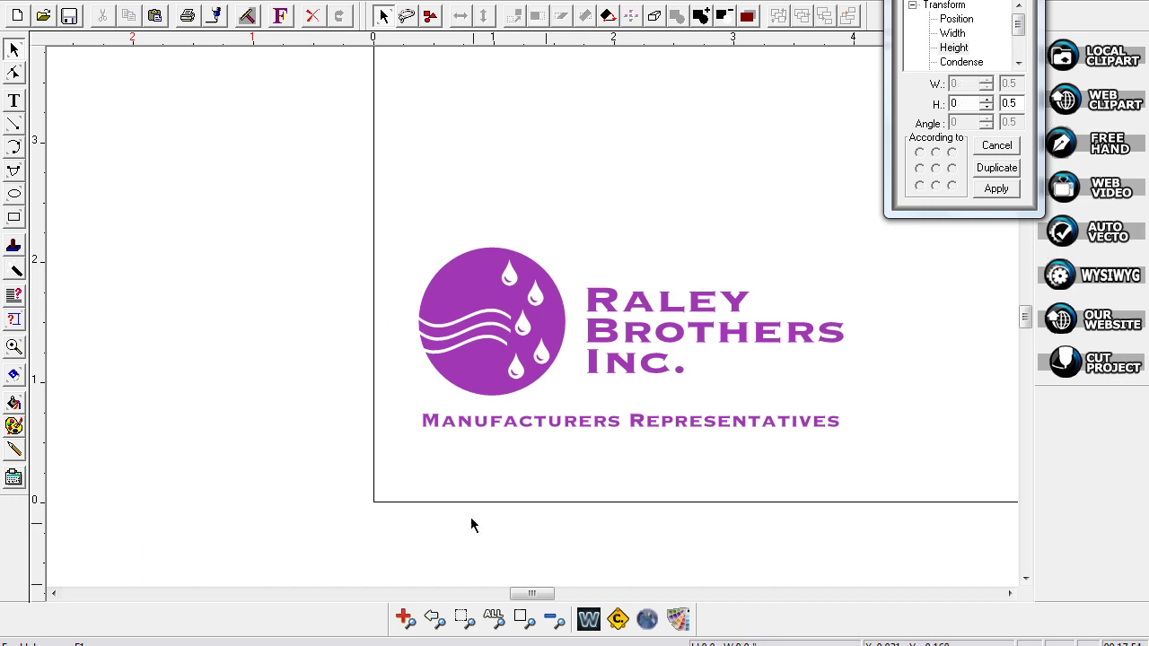
left_click(588, 621)
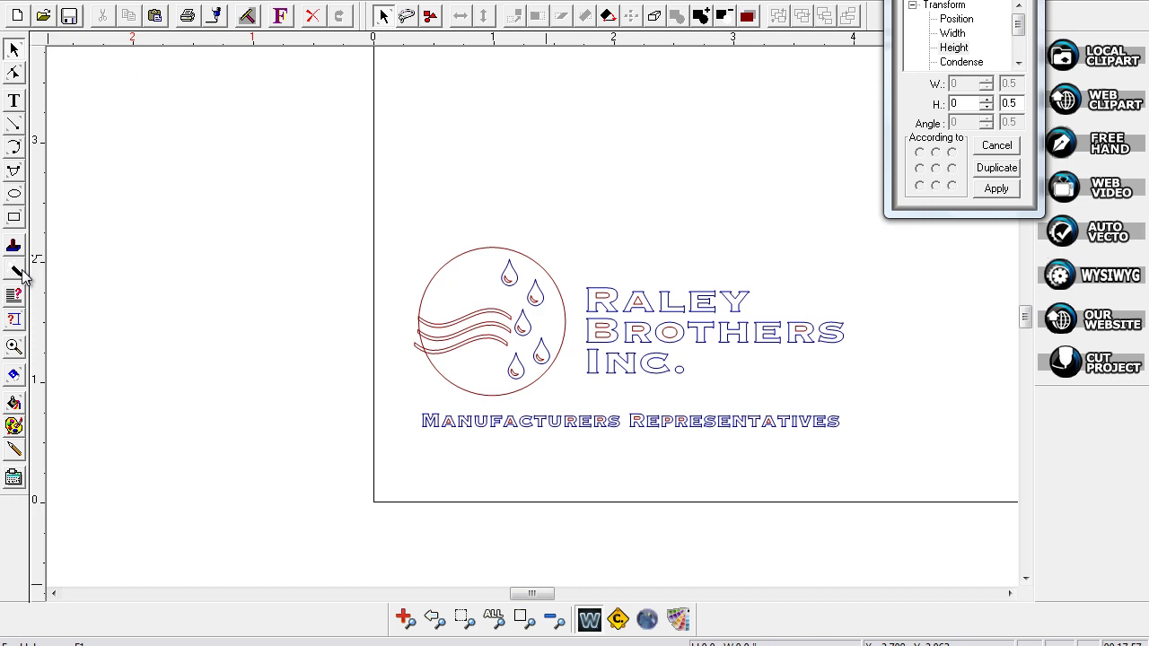
Zoom in closely on the logo and deselect everything with the Select tool
left_click_drag(693, 413, 874, 498)
left_click(14, 348)
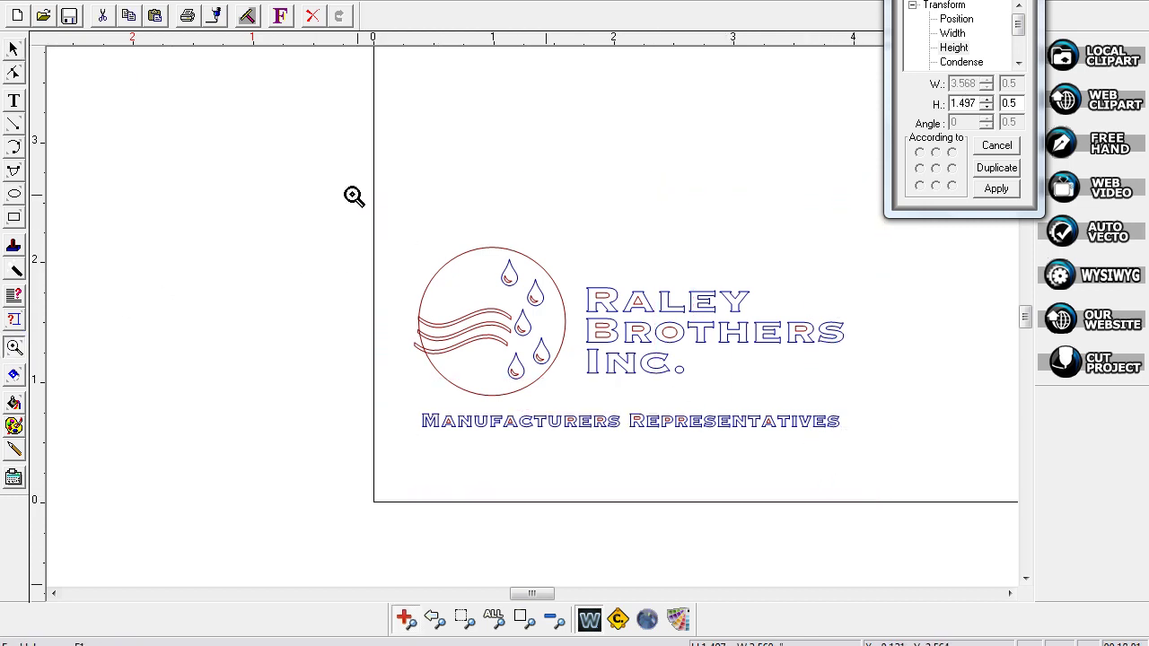
left_click_drag(354, 195, 813, 500)
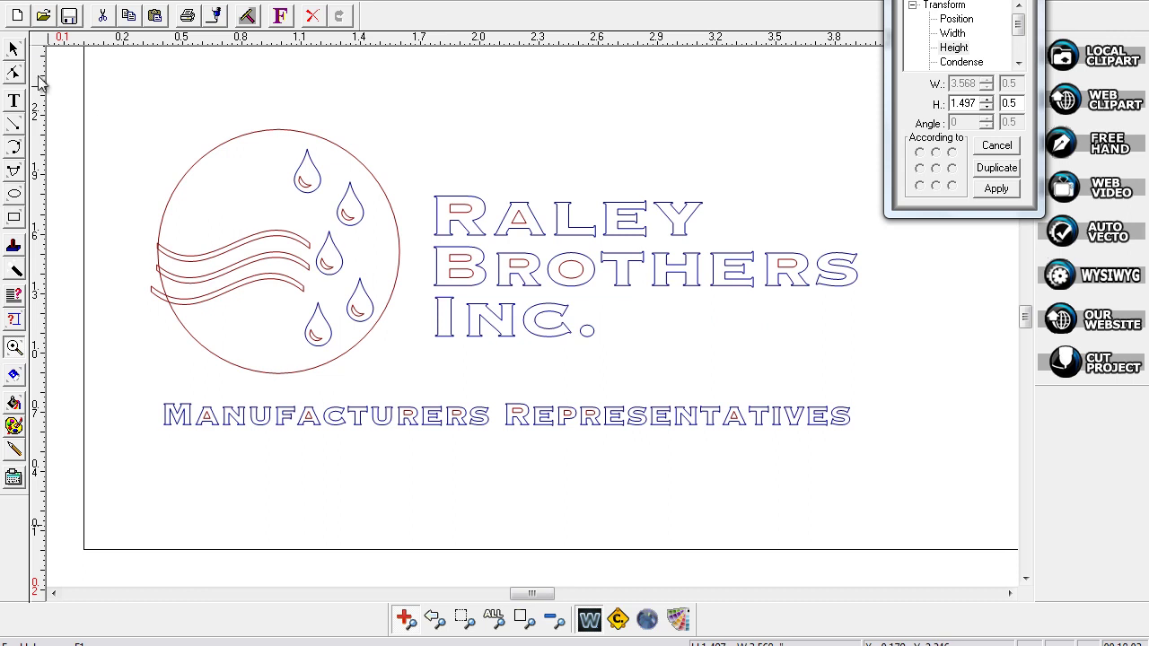
left_click(14, 49)
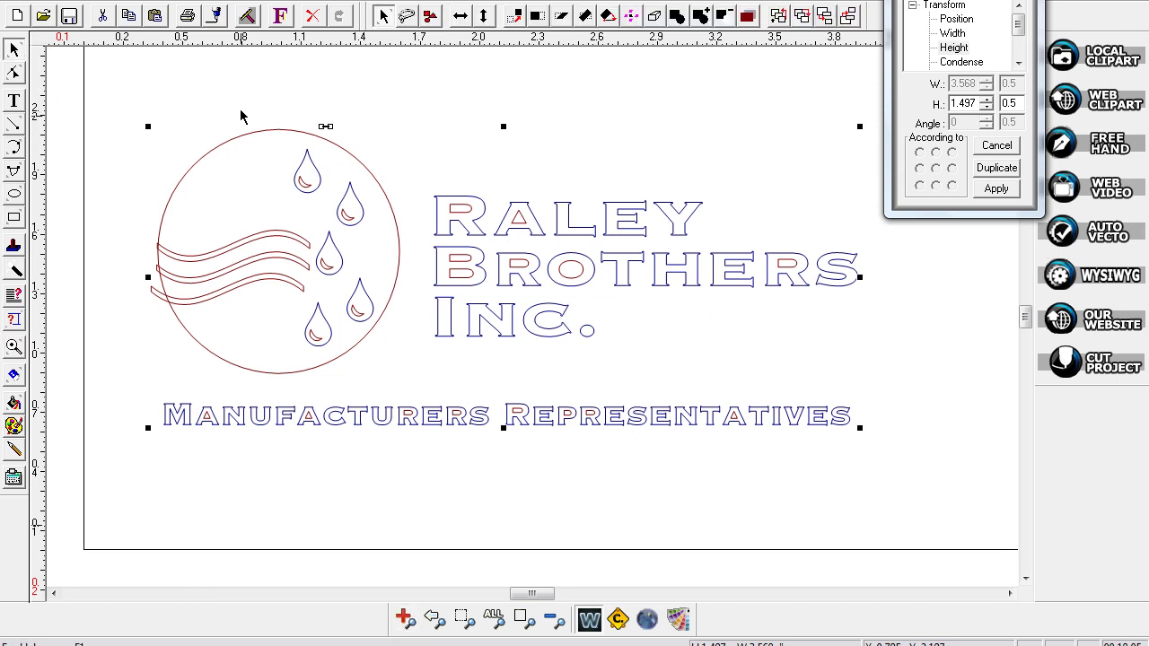
left_click(142, 76)
Cut the circle and waves with a vertical node-edit line cut through the circle's middle
left_click(15, 75)
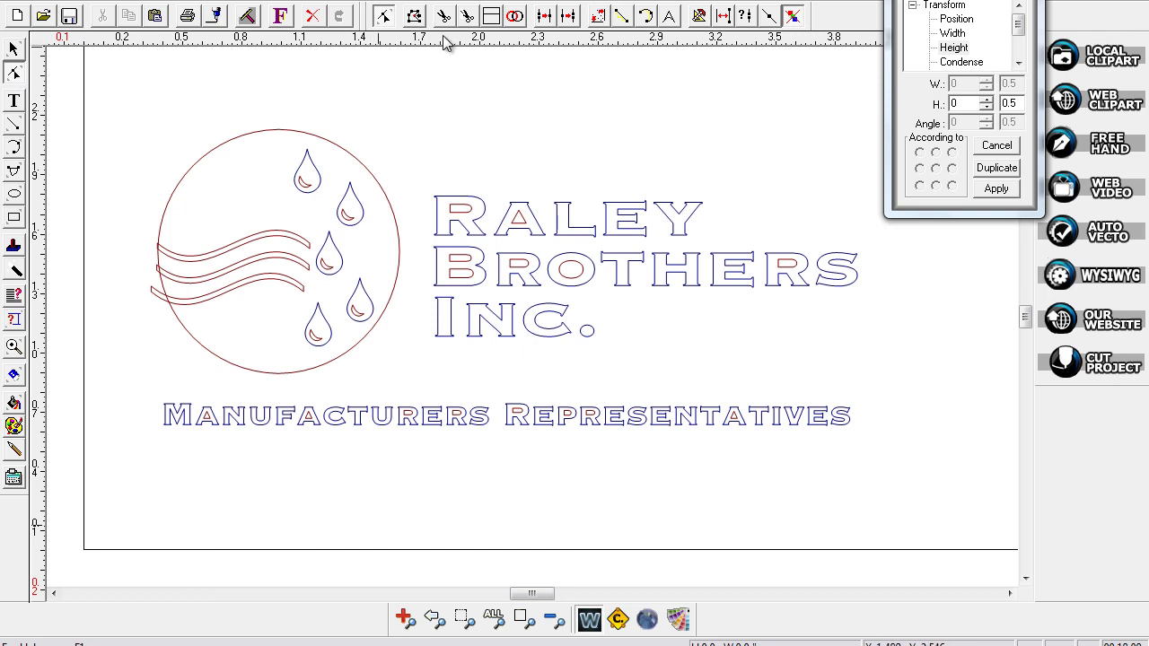
left_click(469, 17)
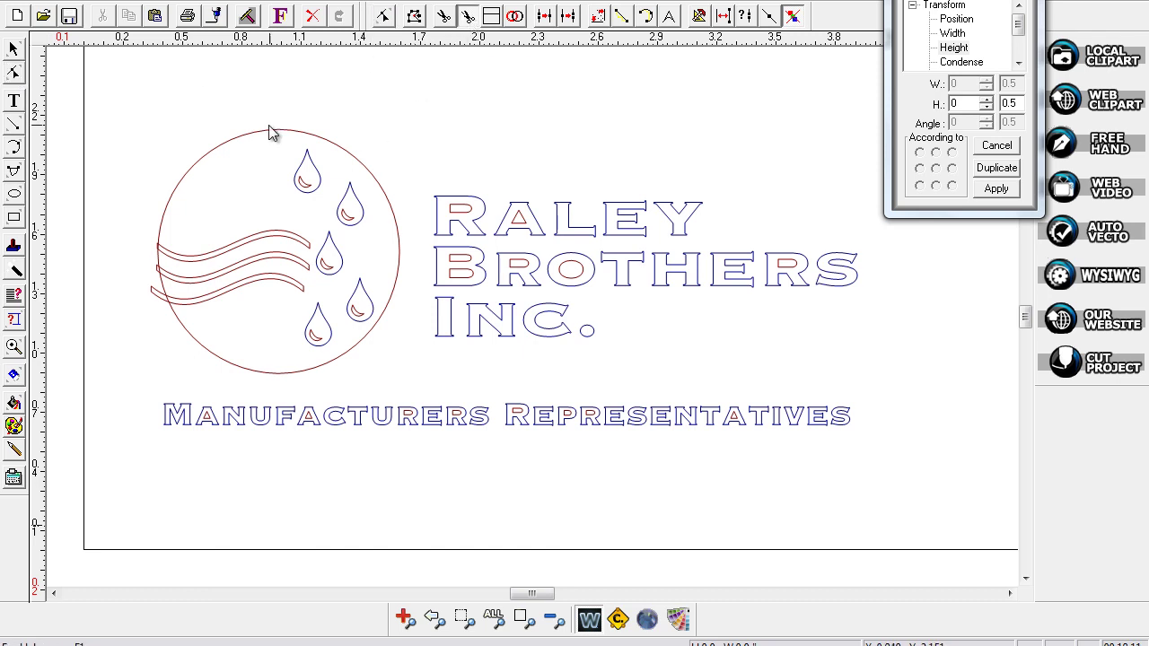
left_click_drag(273, 113, 279, 391)
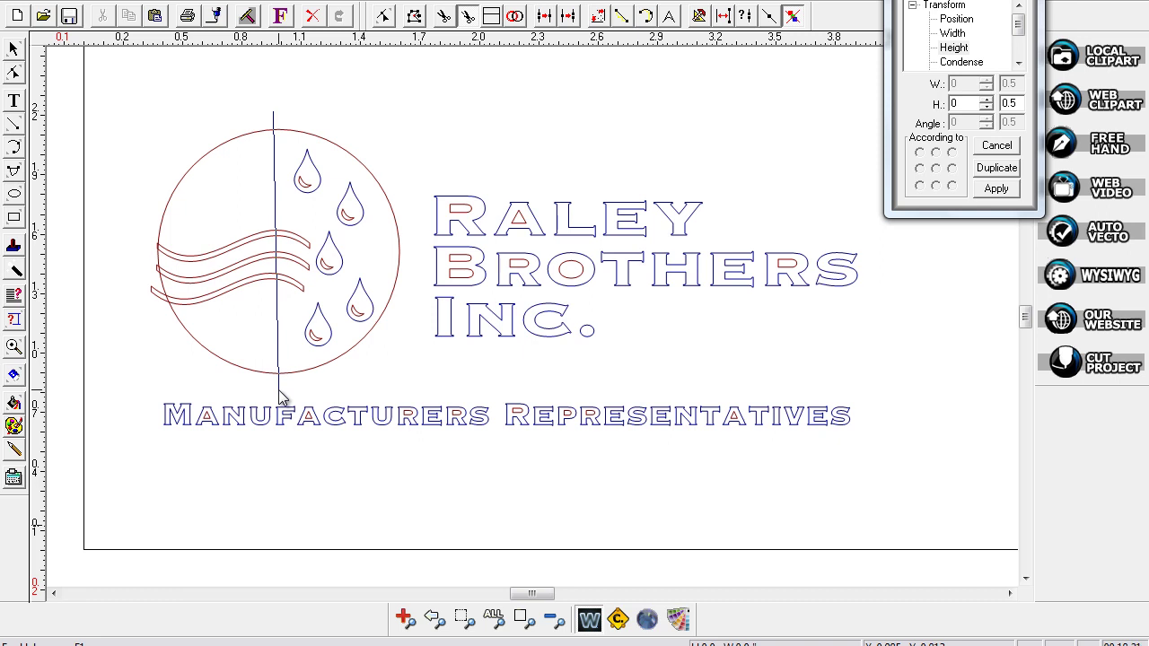
left_click_drag(278, 392, 279, 389)
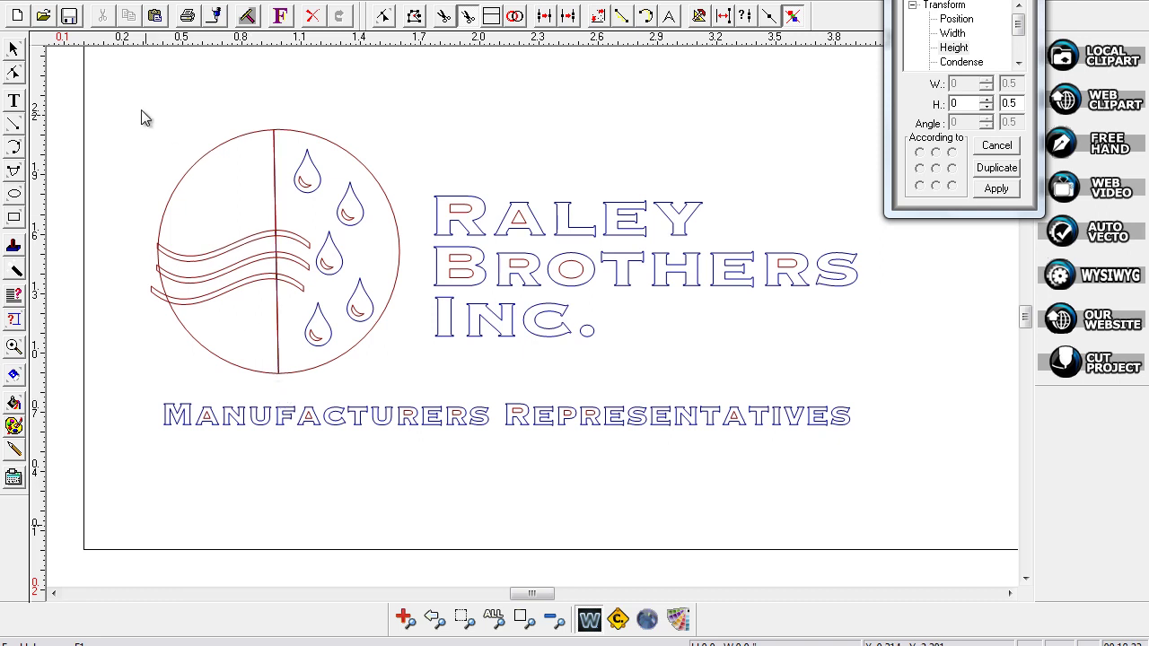
left_click(14, 52)
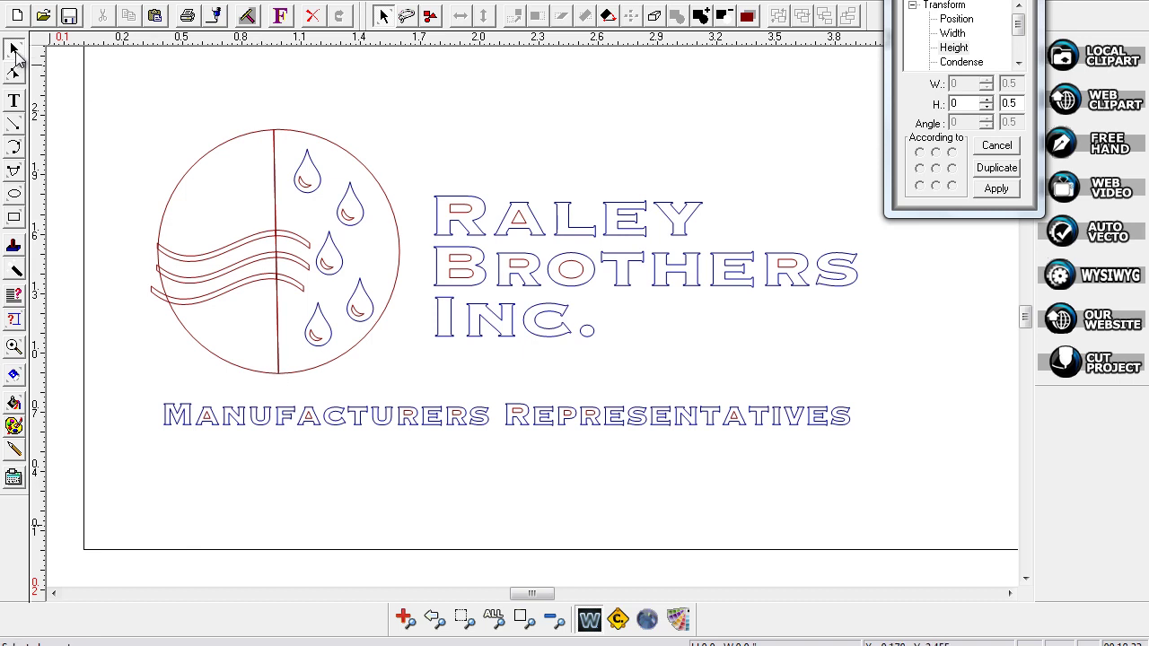
left_click(267, 137)
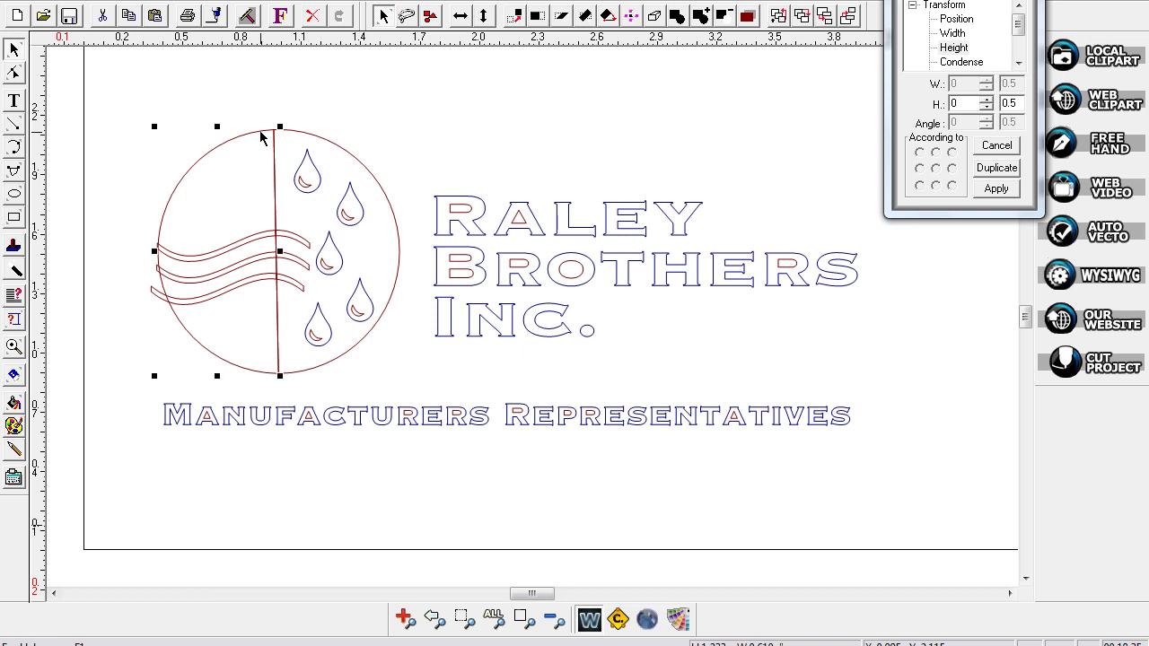
left_click_drag(263, 139, 223, 139)
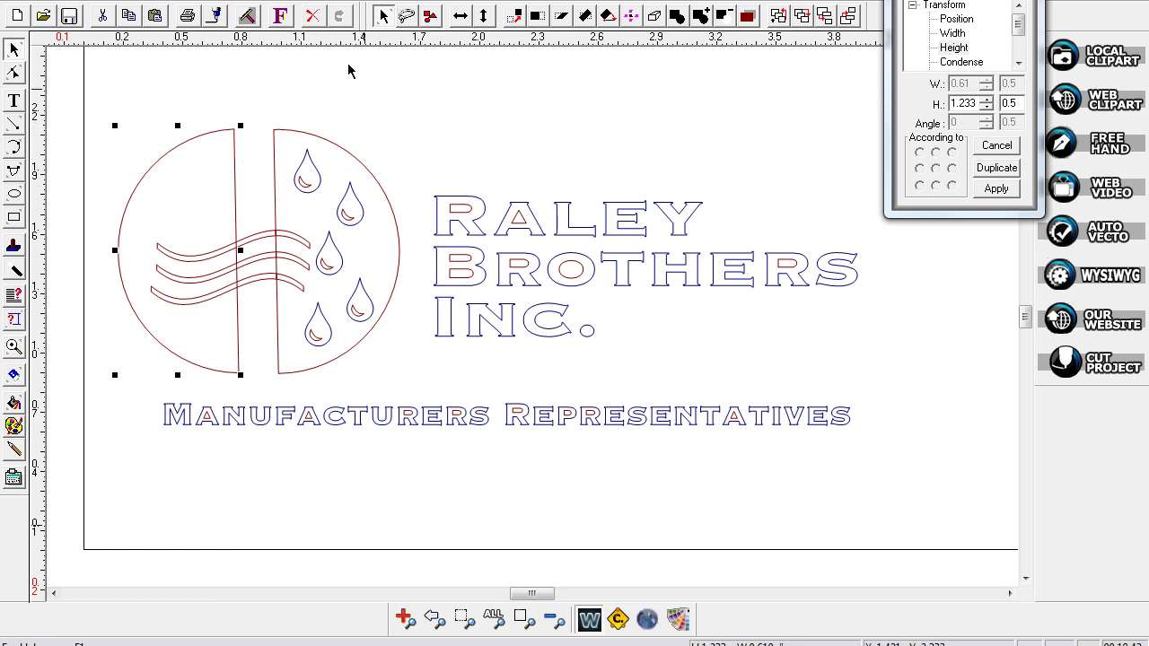
left_click(314, 17)
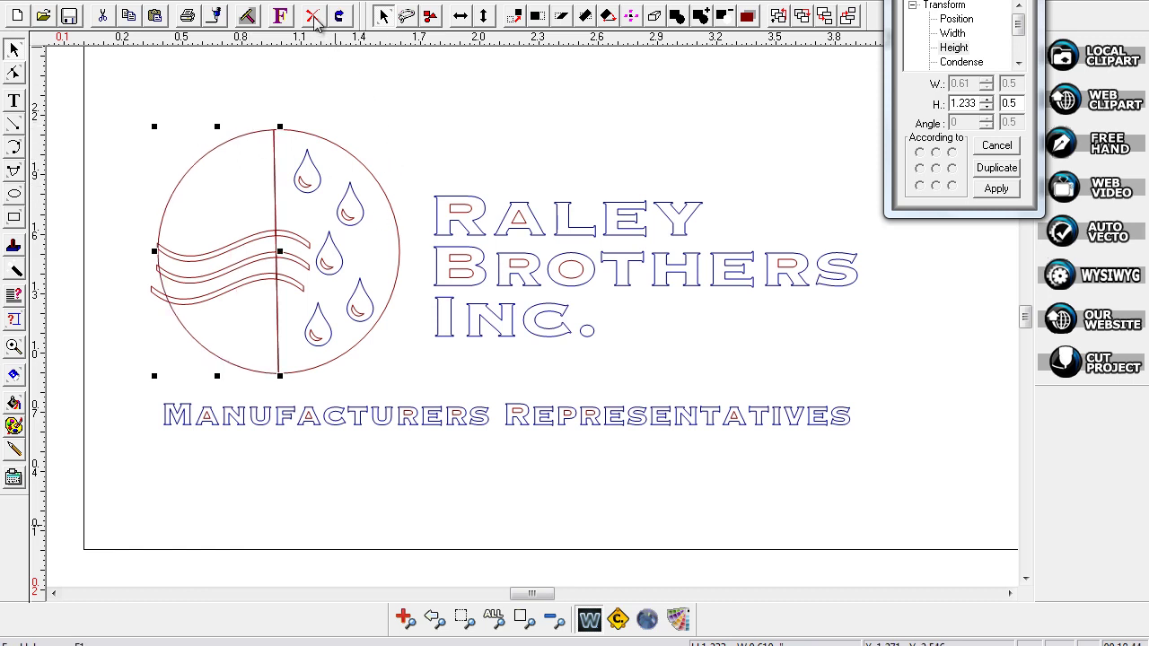
In filled view, recolour the circle's left half magenta, leaving the right half purple
left_click(589, 621)
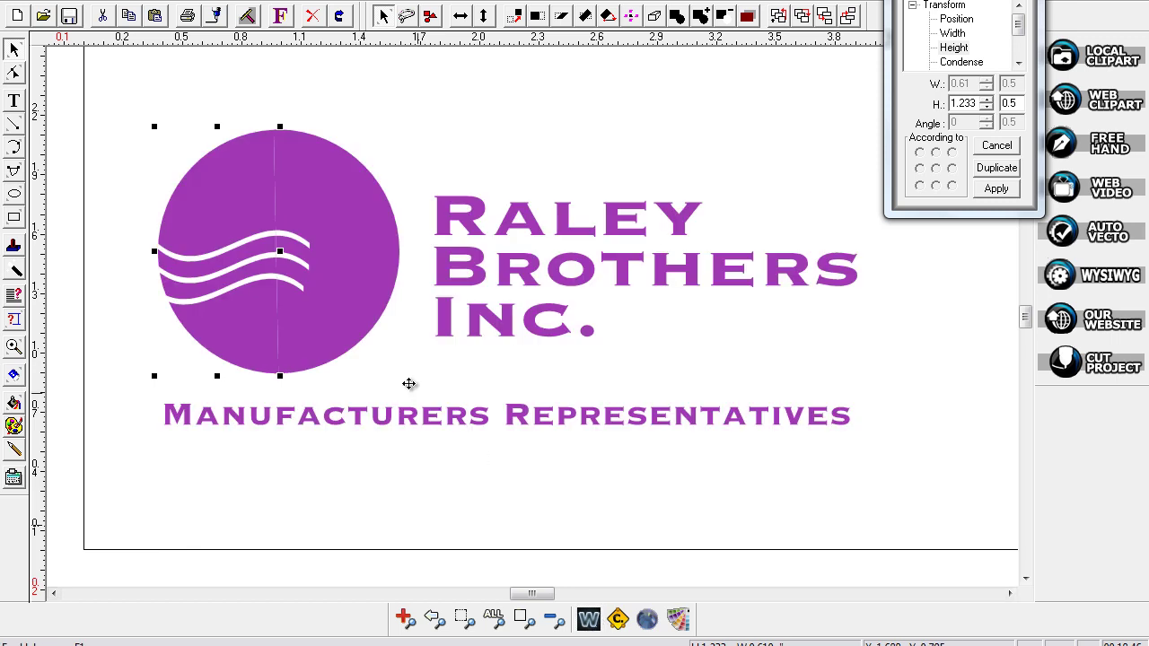
left_click(71, 74)
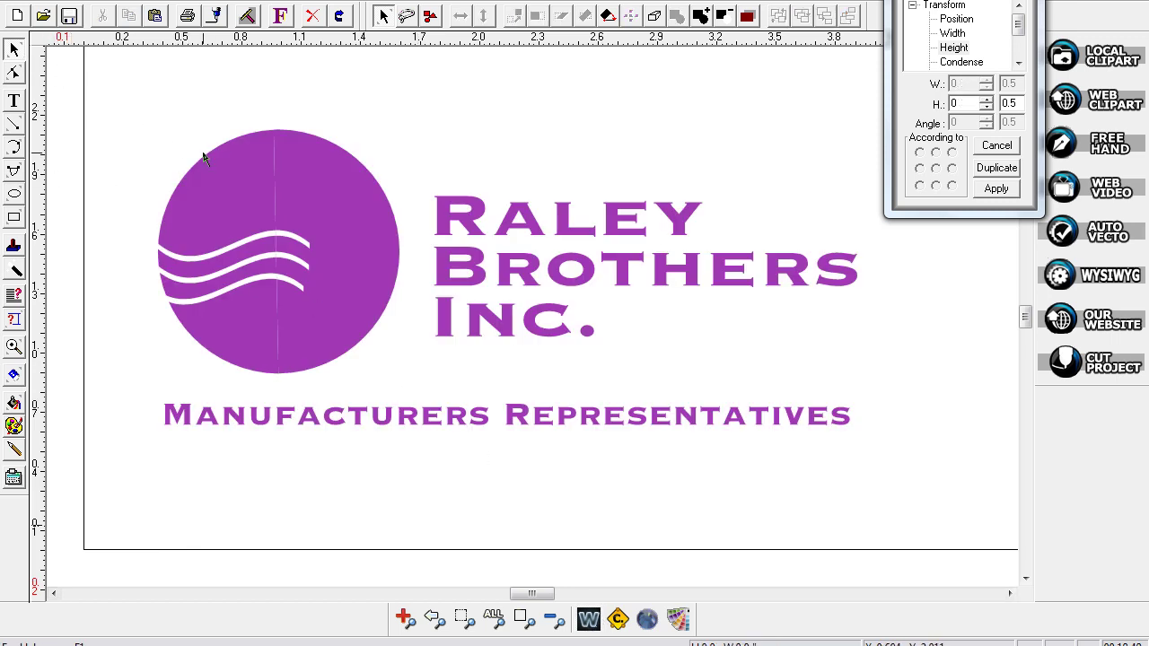
left_click(237, 155)
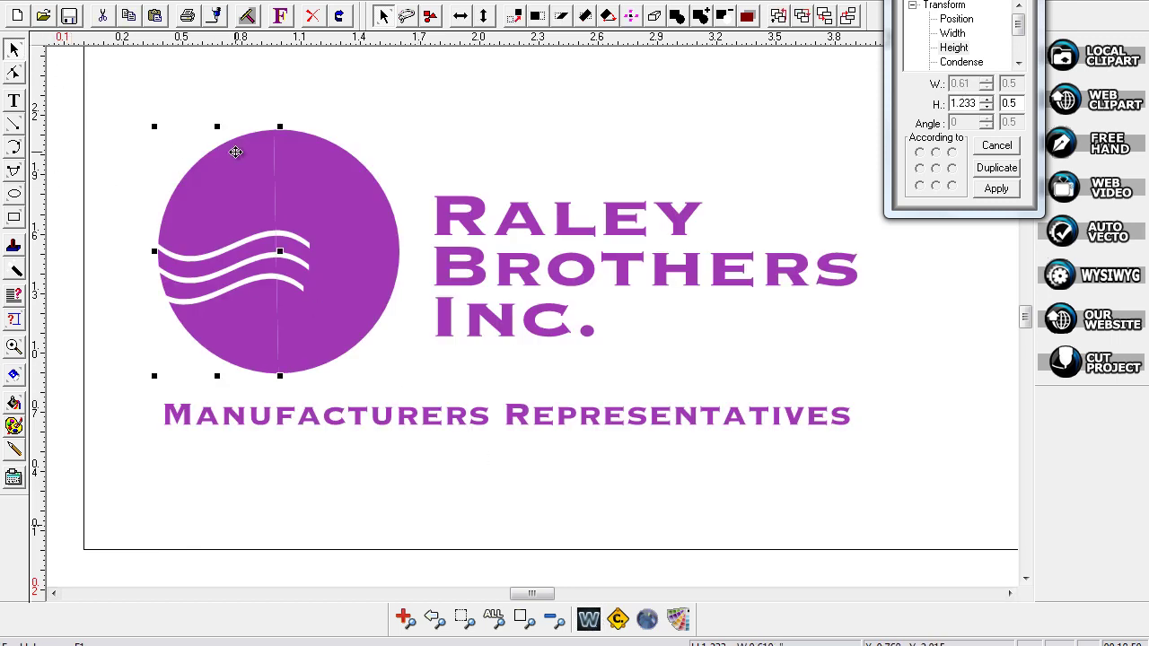
left_click(18, 427)
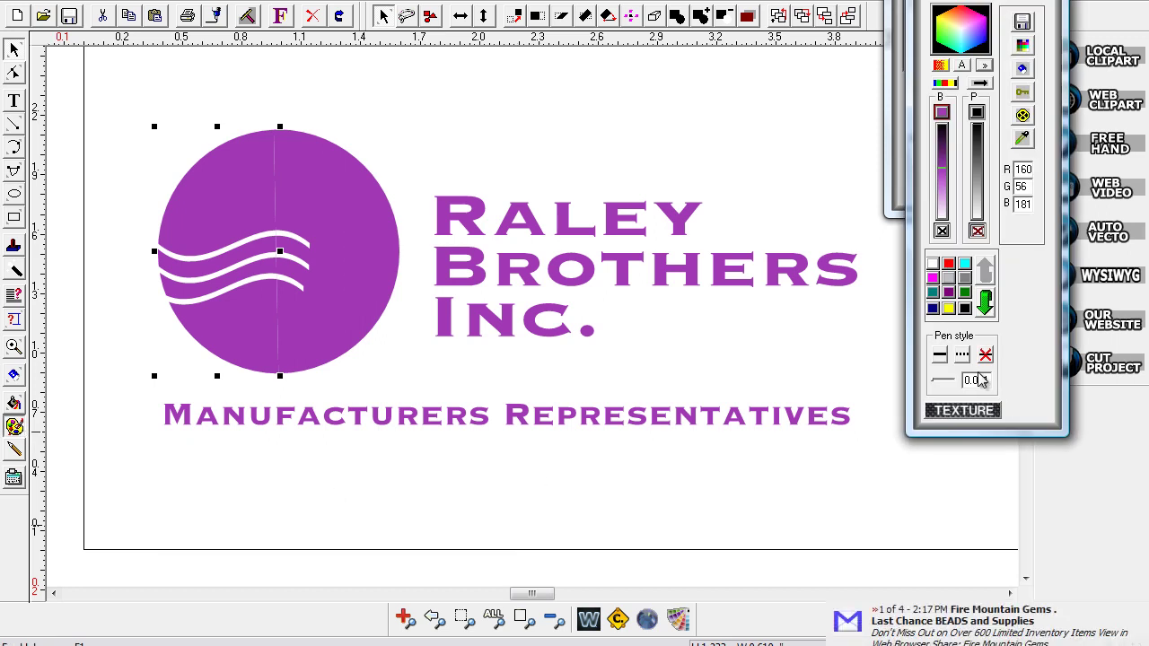
left_click(933, 279)
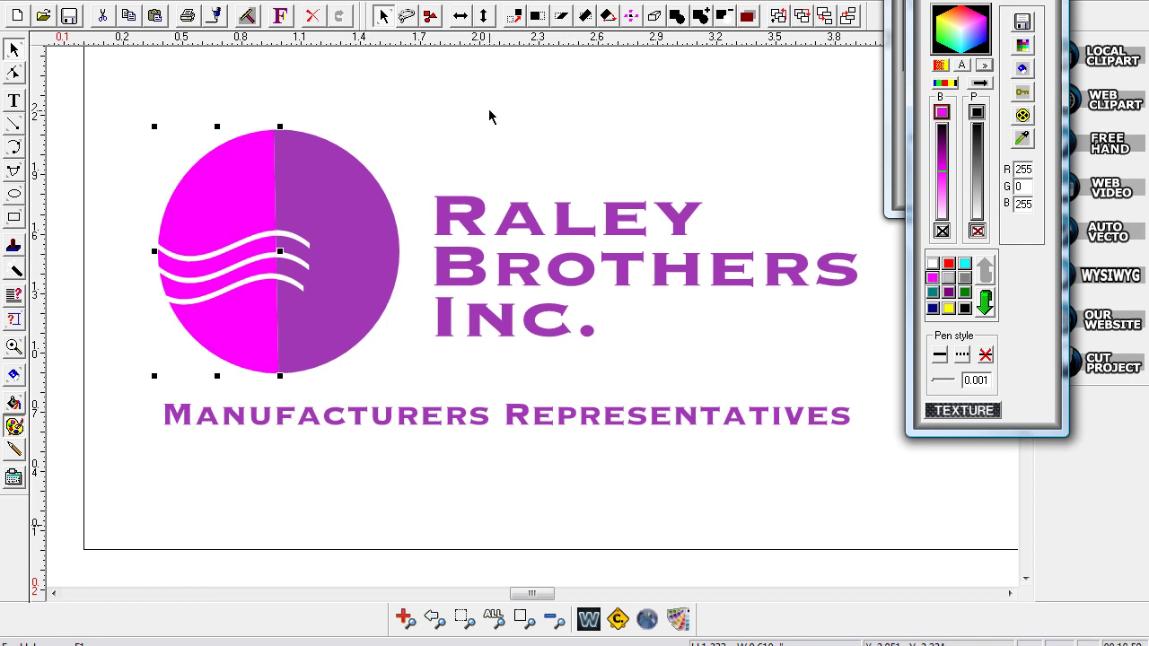
left_click(528, 139)
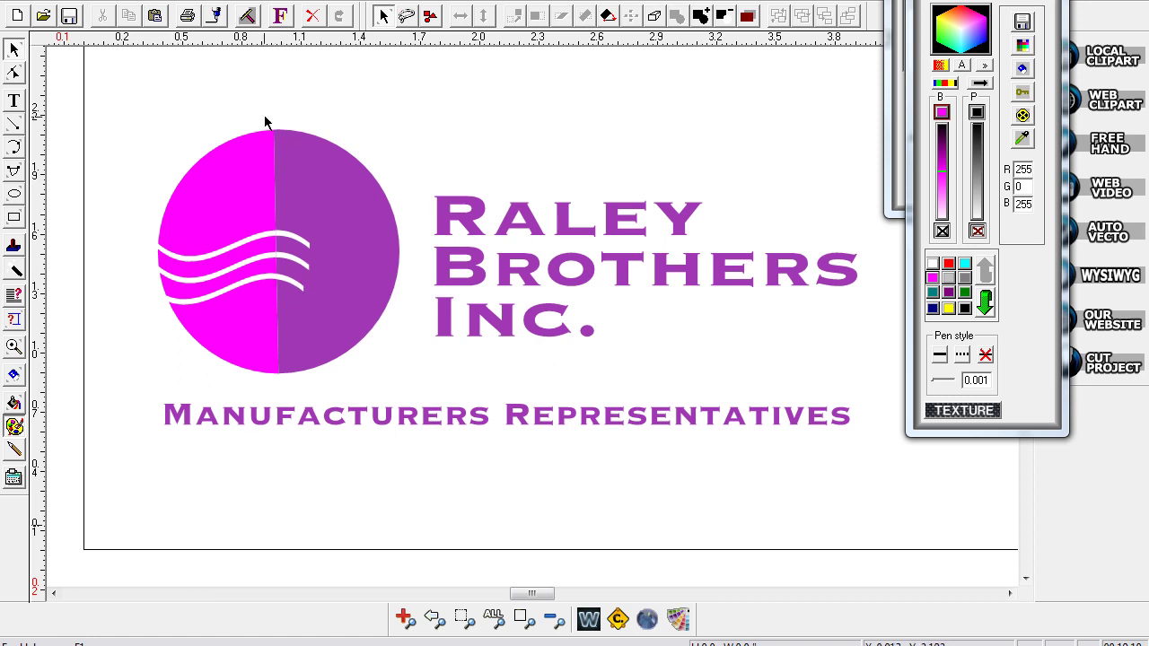
Return to outline view and zoom tightly on the left ends of the three wave bands
left_click(590, 620)
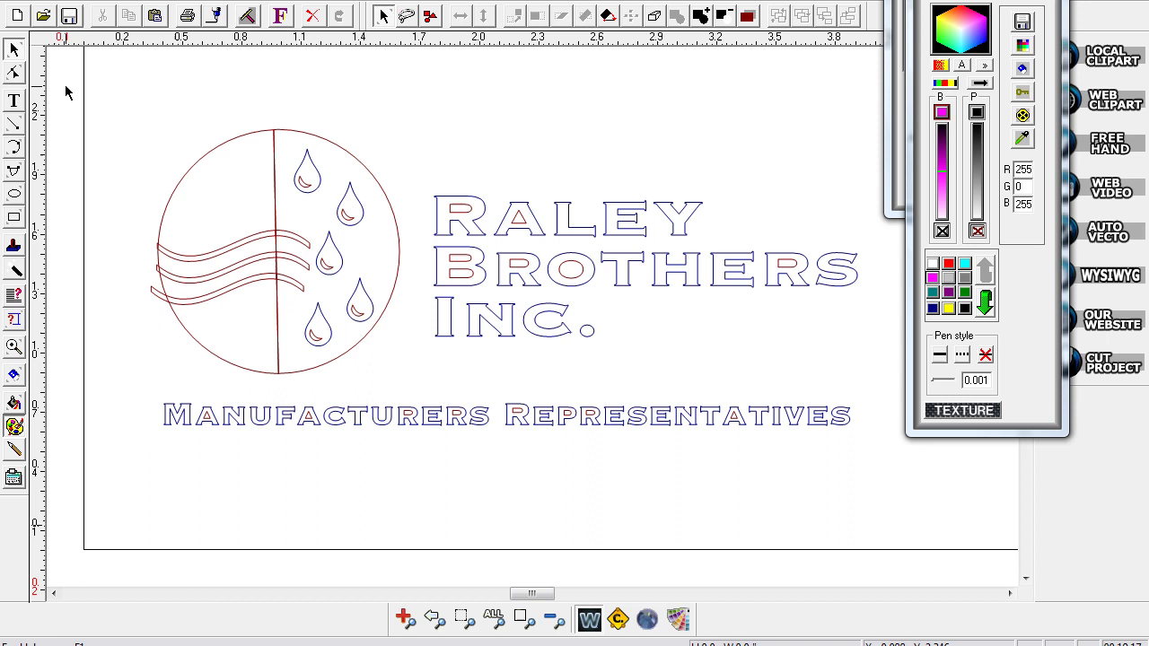
left_click(13, 347)
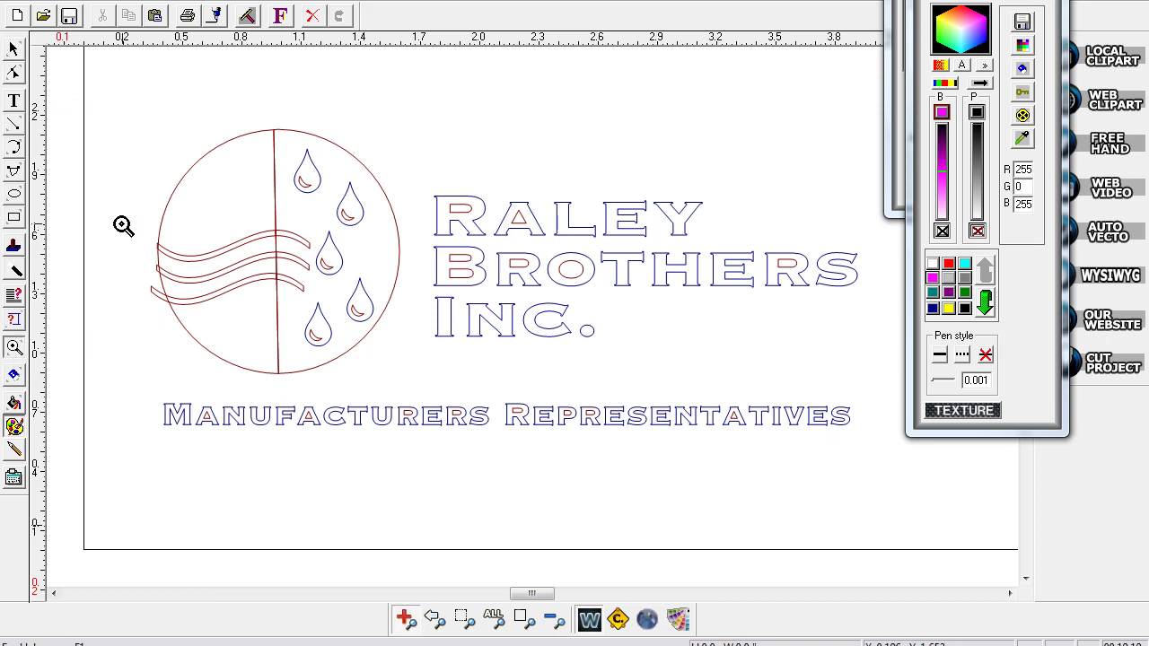
left_click_drag(121, 223, 339, 330)
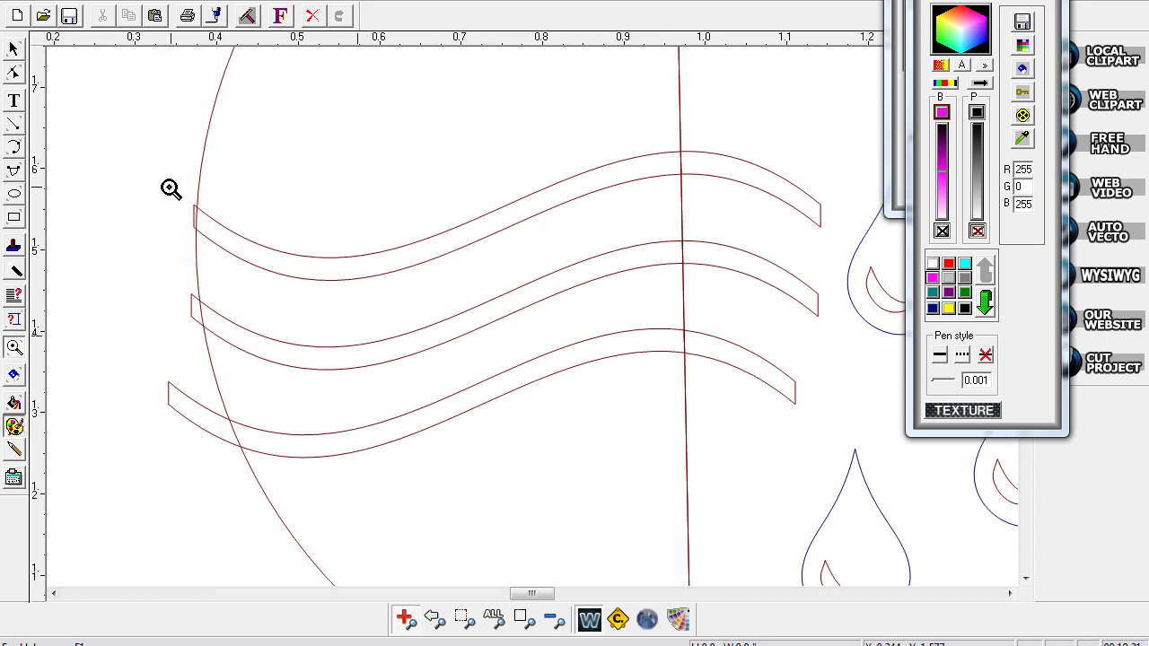
left_click_drag(123, 185, 341, 470)
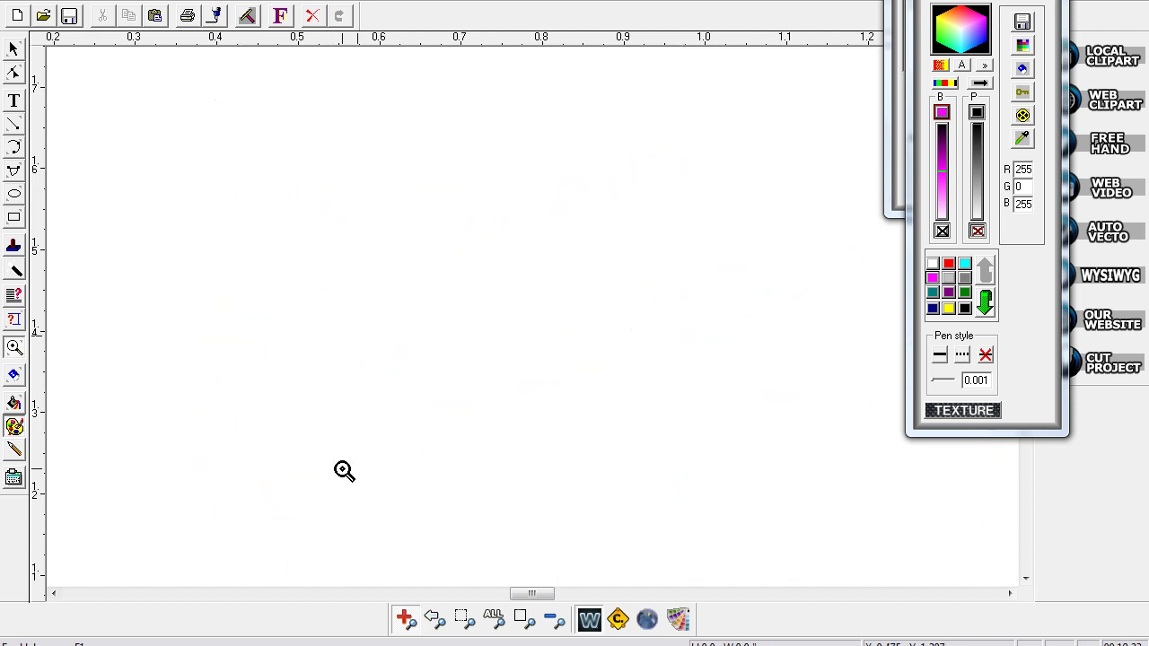
left_click(14, 51)
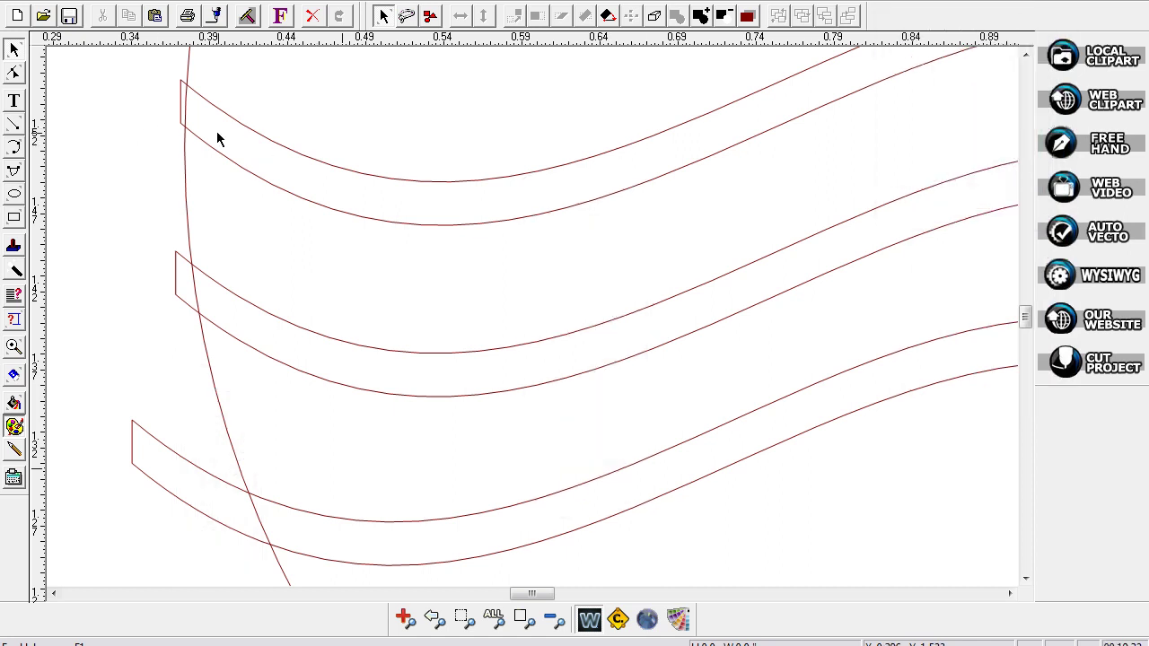
With the node-edit scissors, cut the top, middle and bottom wave bands at the circle outline
left_click(15, 78)
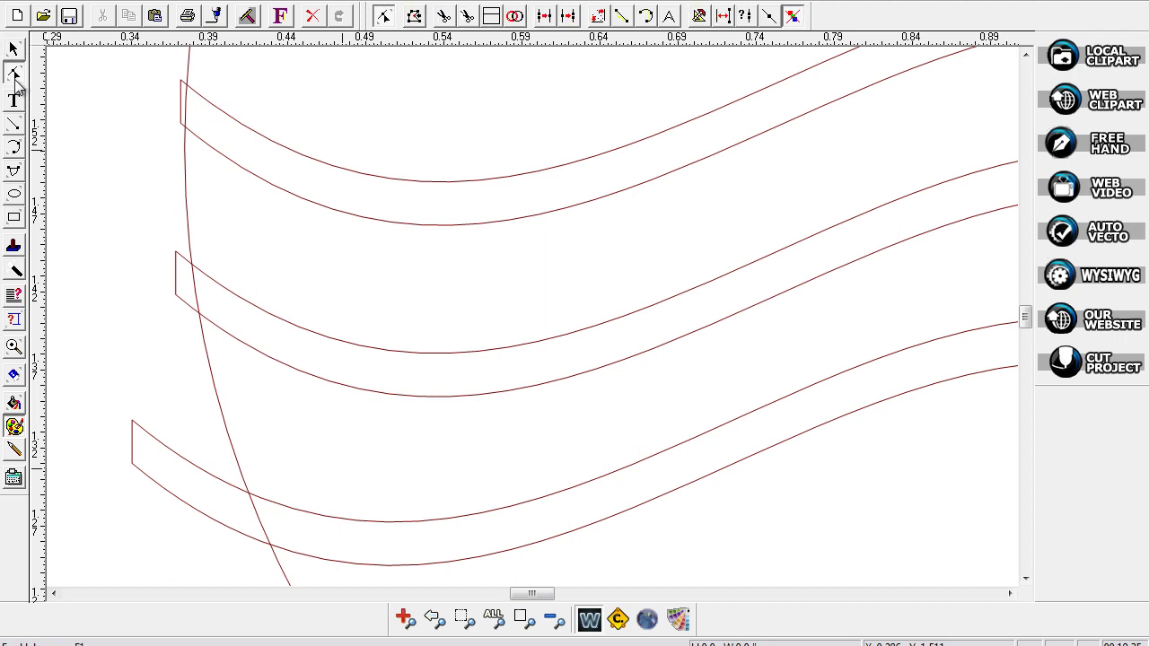
left_click(468, 15)
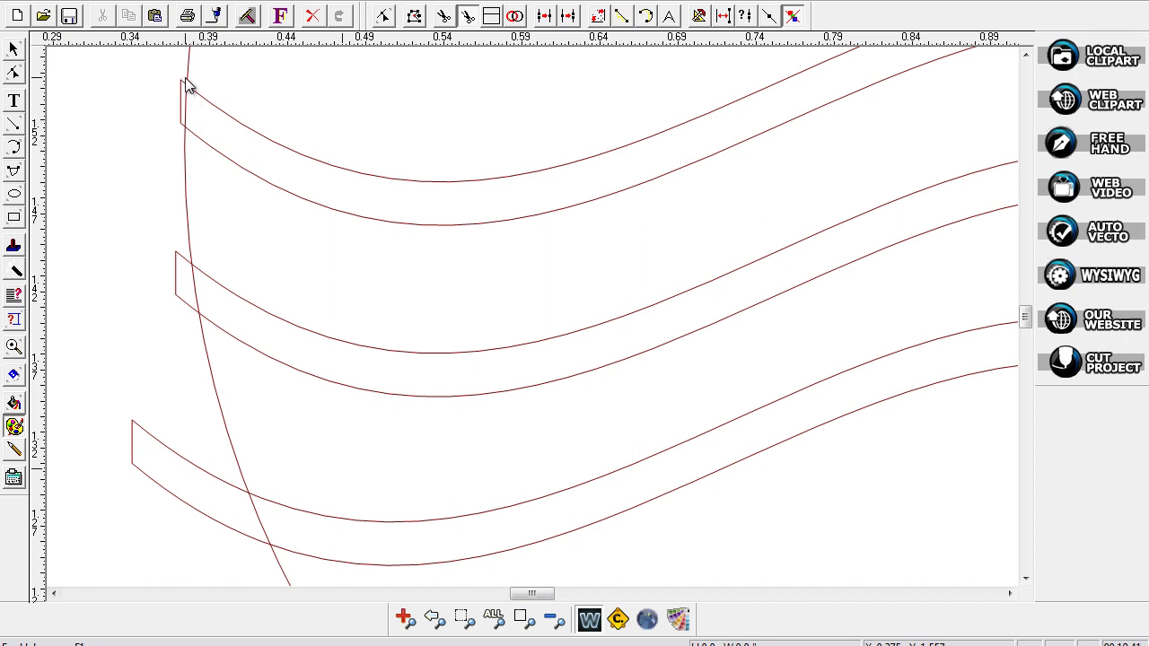
left_click(186, 138)
left_click(188, 145)
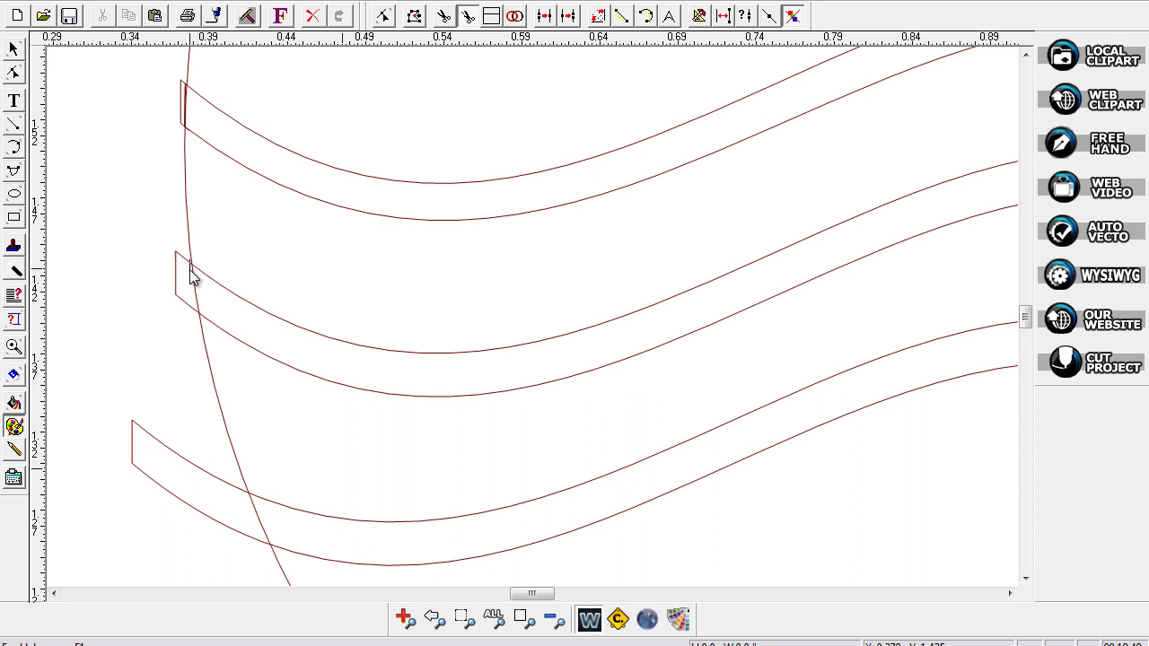
left_click(198, 314)
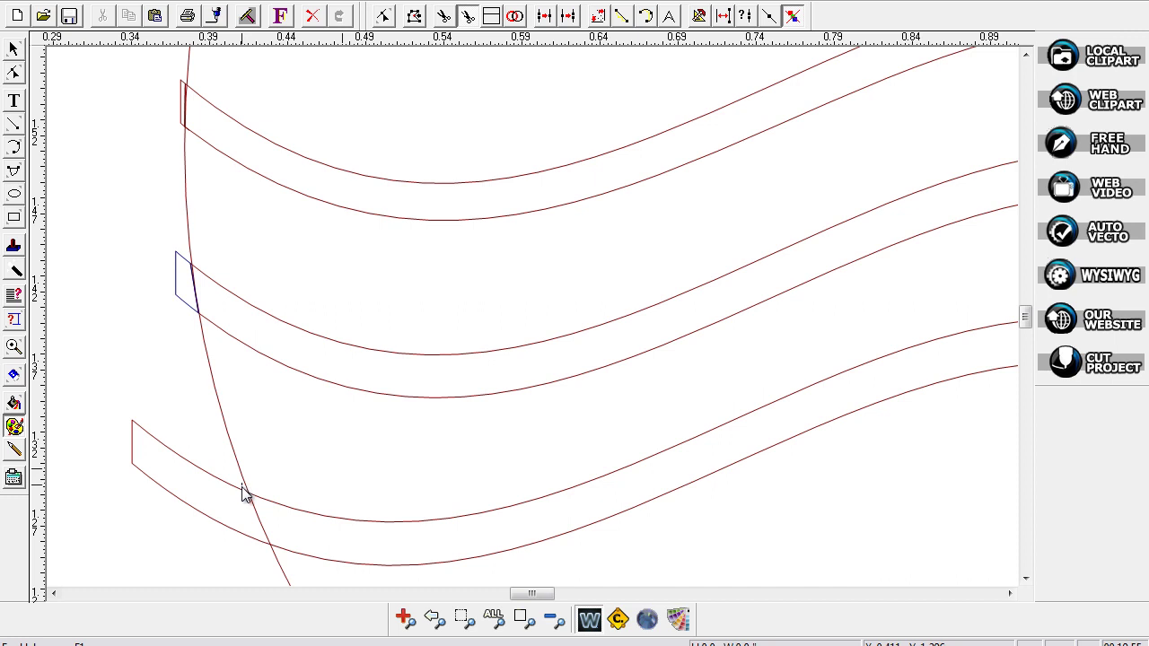
left_click_drag(242, 492, 272, 555)
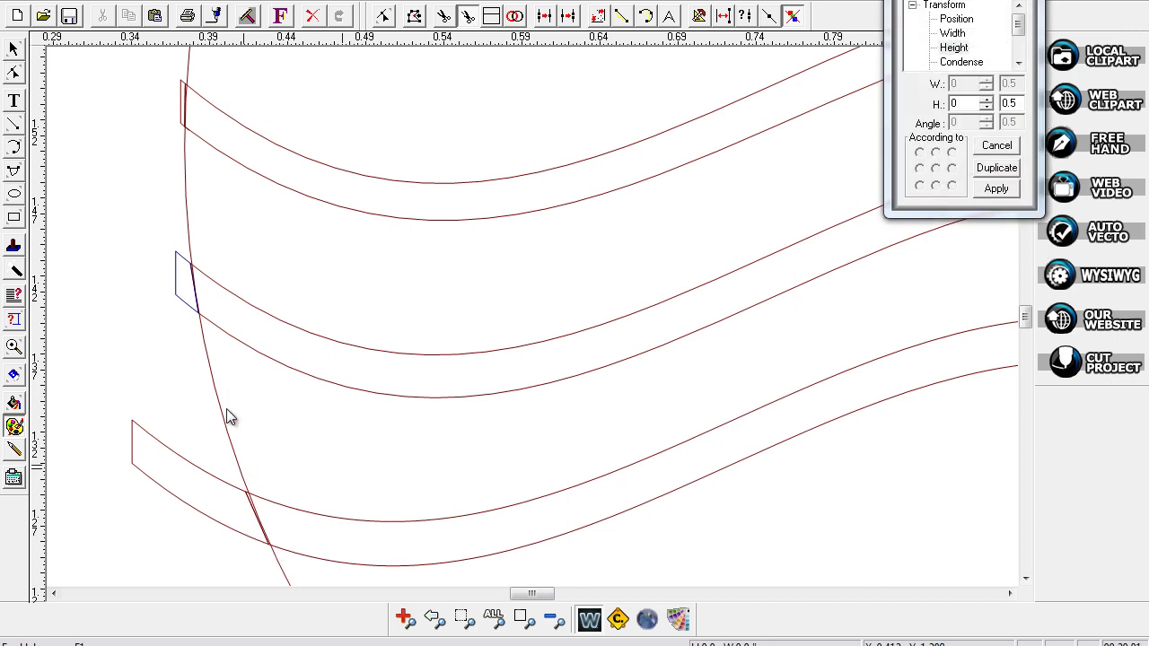
Drag the cut-off ends of the top, middle and bottom bands away from the circle
left_click(16, 49)
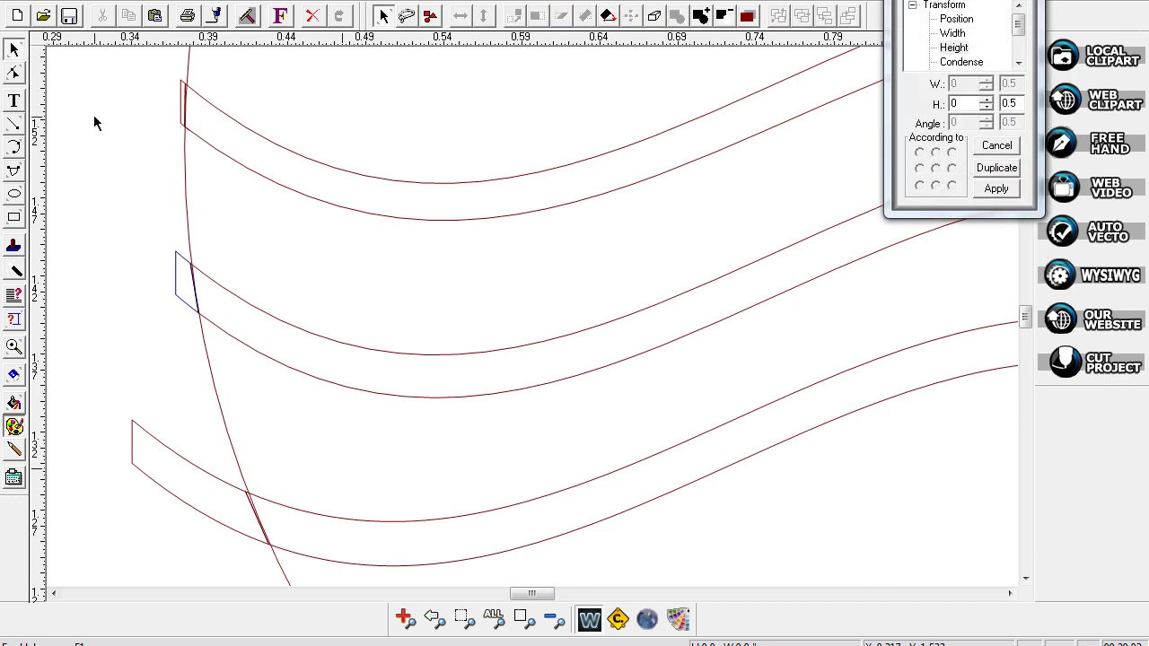
left_click(181, 100)
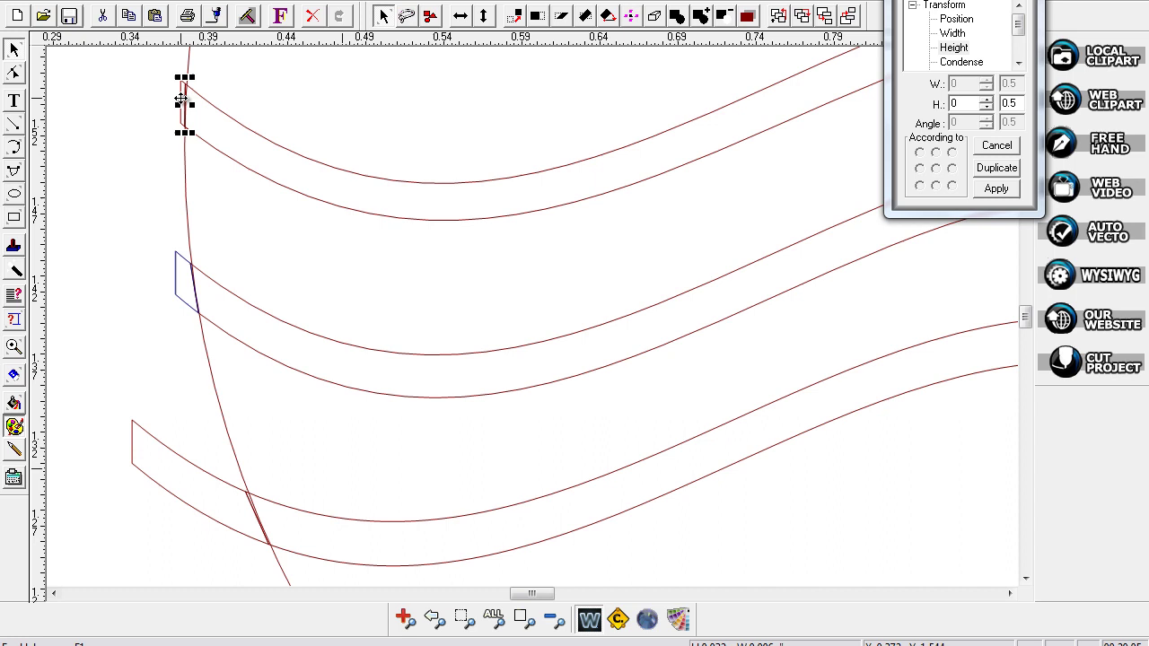
left_click_drag(181, 99, 146, 101)
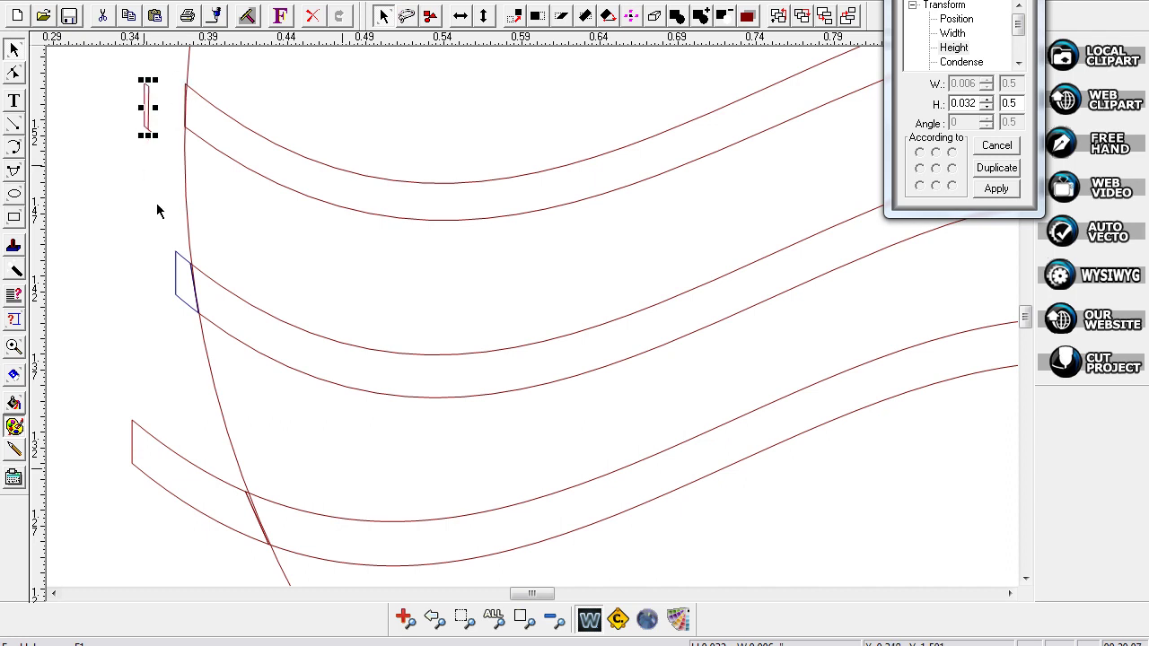
left_click_drag(184, 305, 153, 249)
left_click_drag(163, 449, 123, 395)
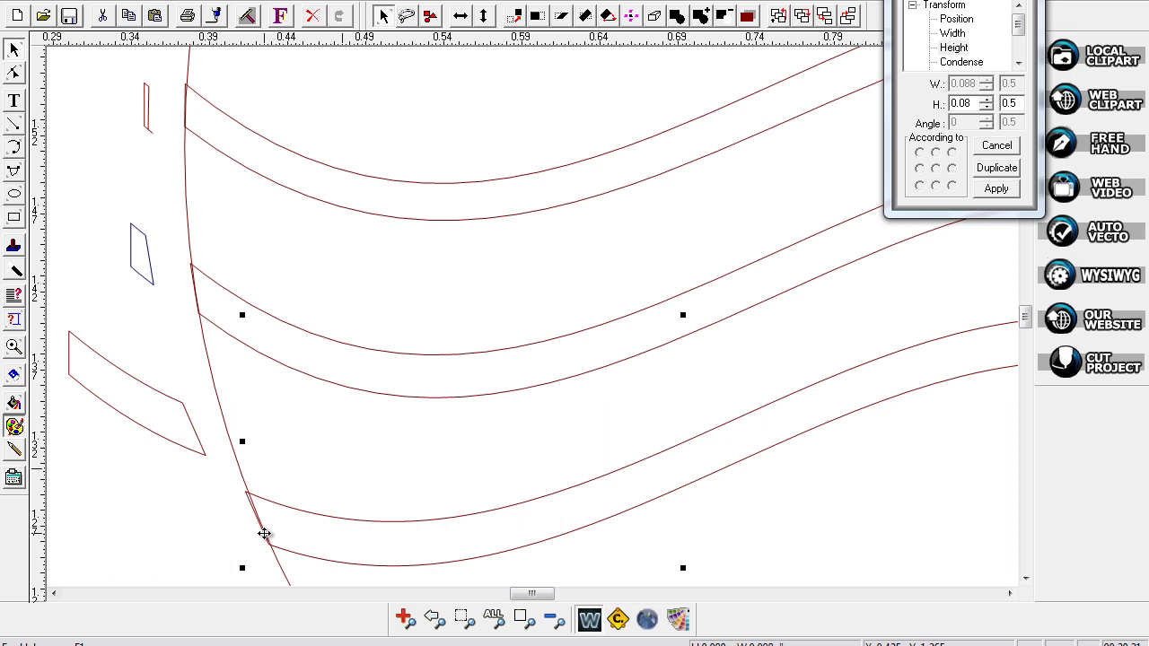
left_click_drag(264, 534, 247, 500)
left_click_drag(247, 568, 248, 566)
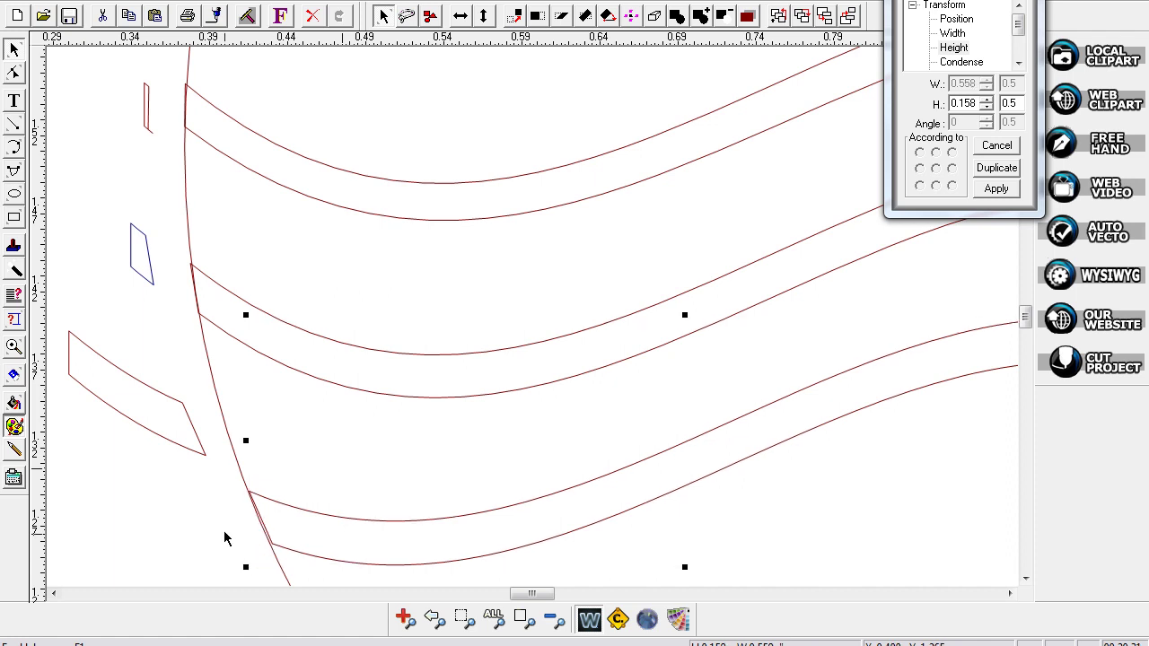
Delete the bottom, middle and top bands' cut-off pieces
left_click(202, 500)
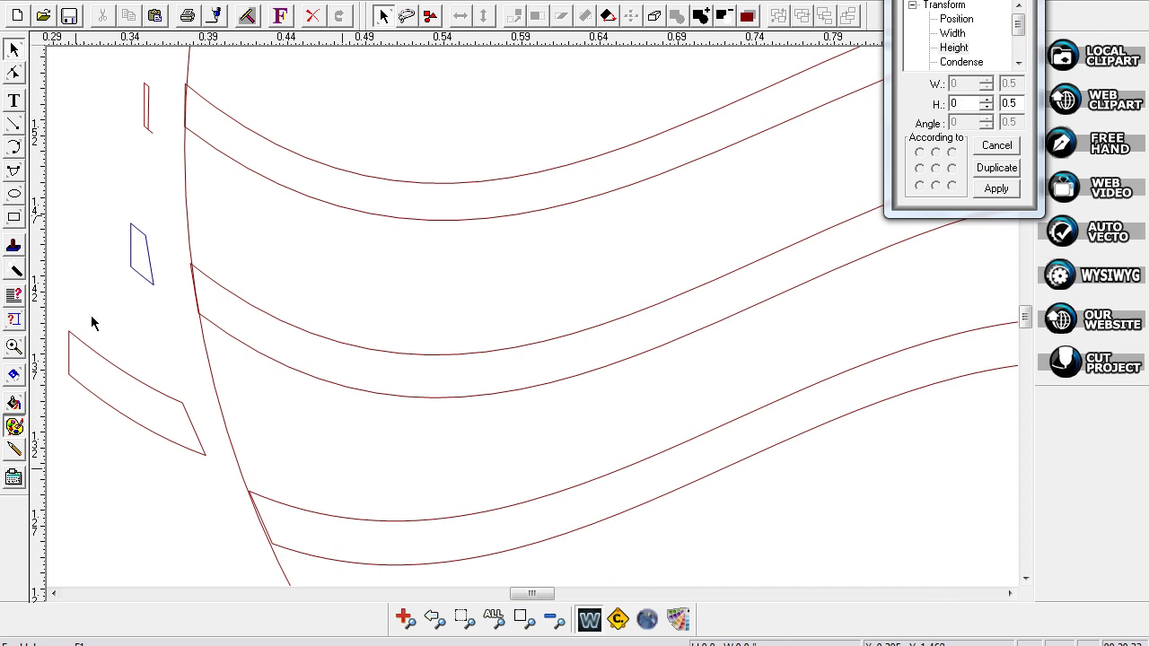
left_click(144, 386)
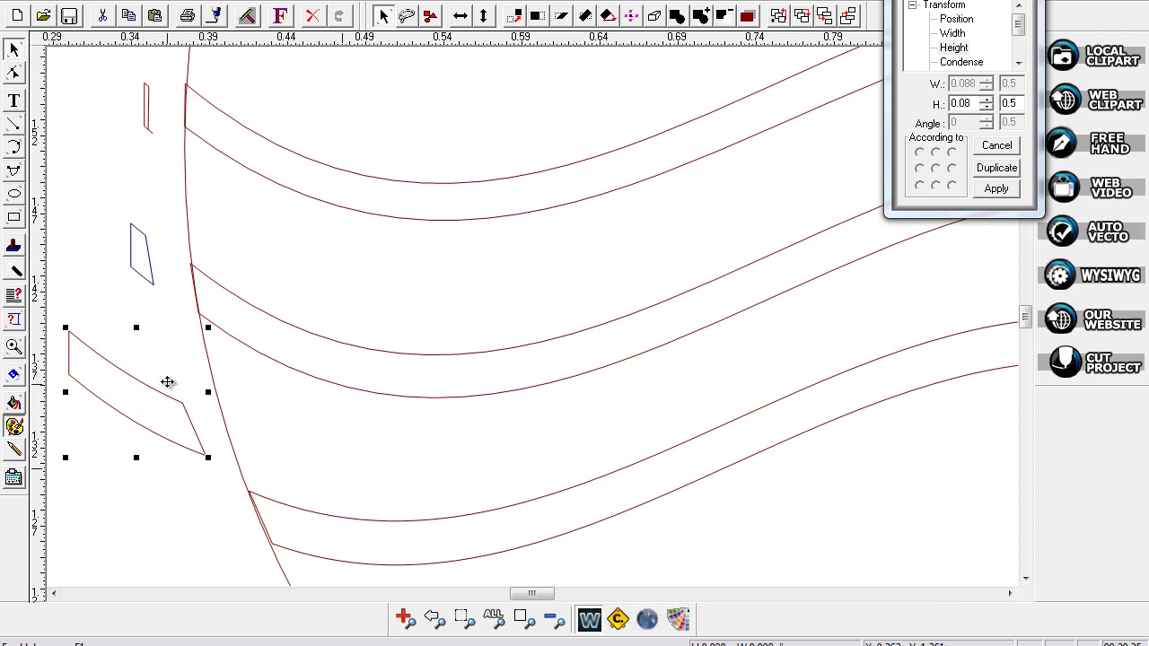
key("Delete")
left_click(141, 285)
key("Delete")
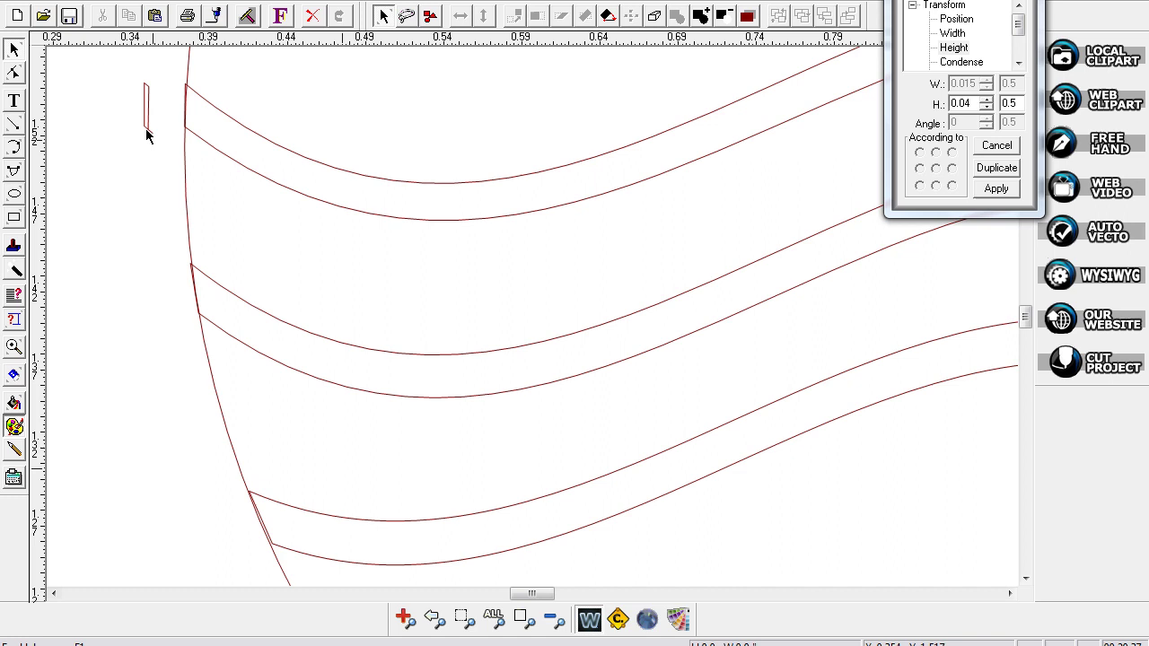
left_click(147, 134)
key("Delete")
Zoom out until the whole circle, logo and text are visible
left_click(555, 621)
left_click(556, 625)
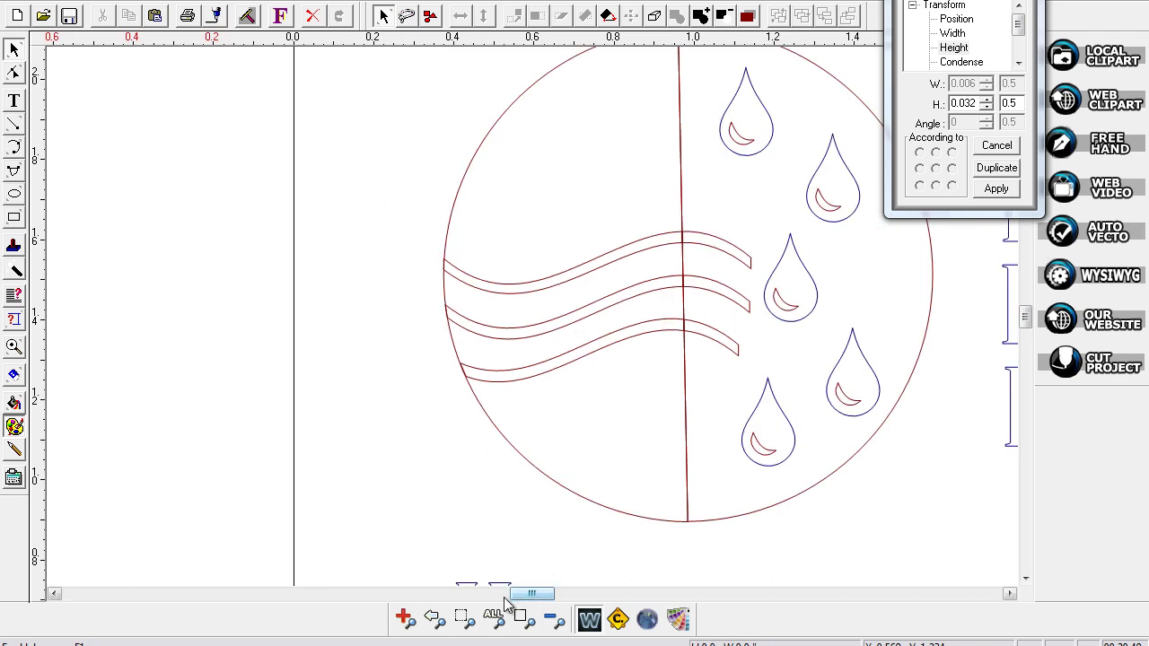
left_click_drag(528, 596, 541, 599)
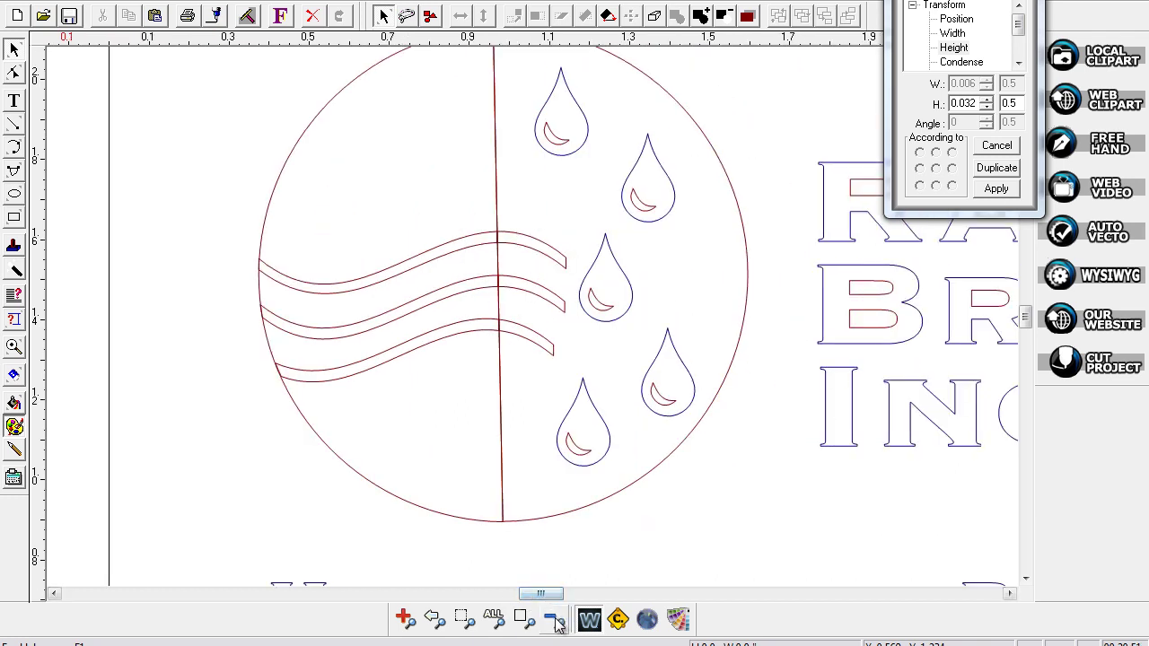
left_click(555, 622)
left_click(555, 621)
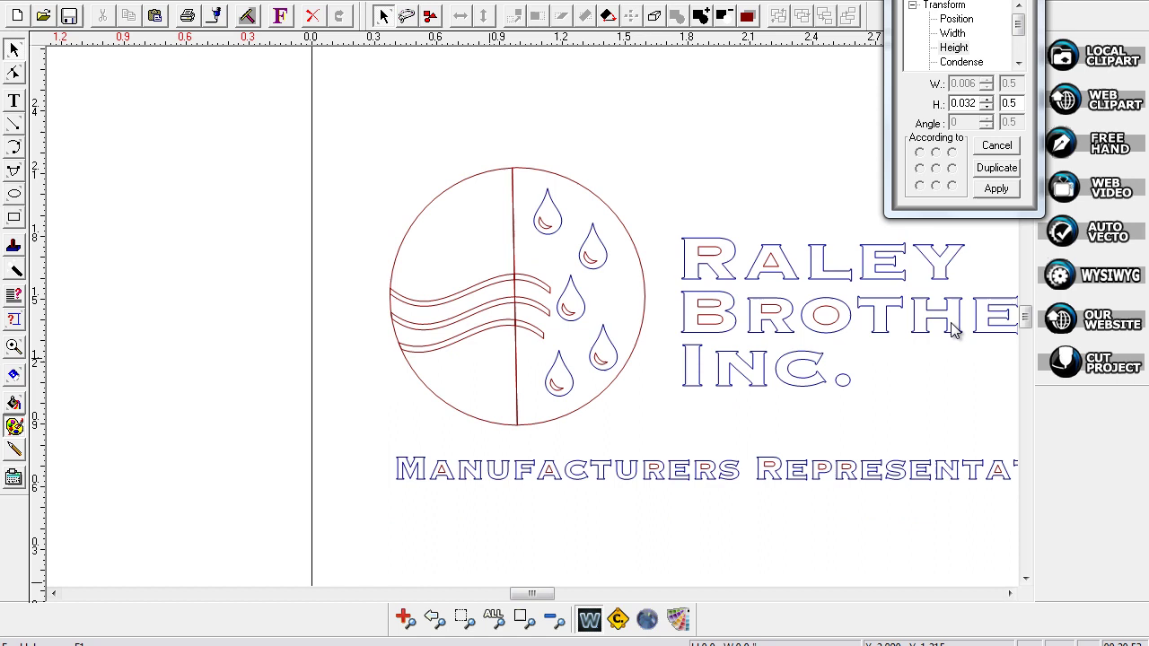
Move the Transform panel aside and preview the logo with its pink and purple fills
left_click_drag(925, 0, 1068, 35)
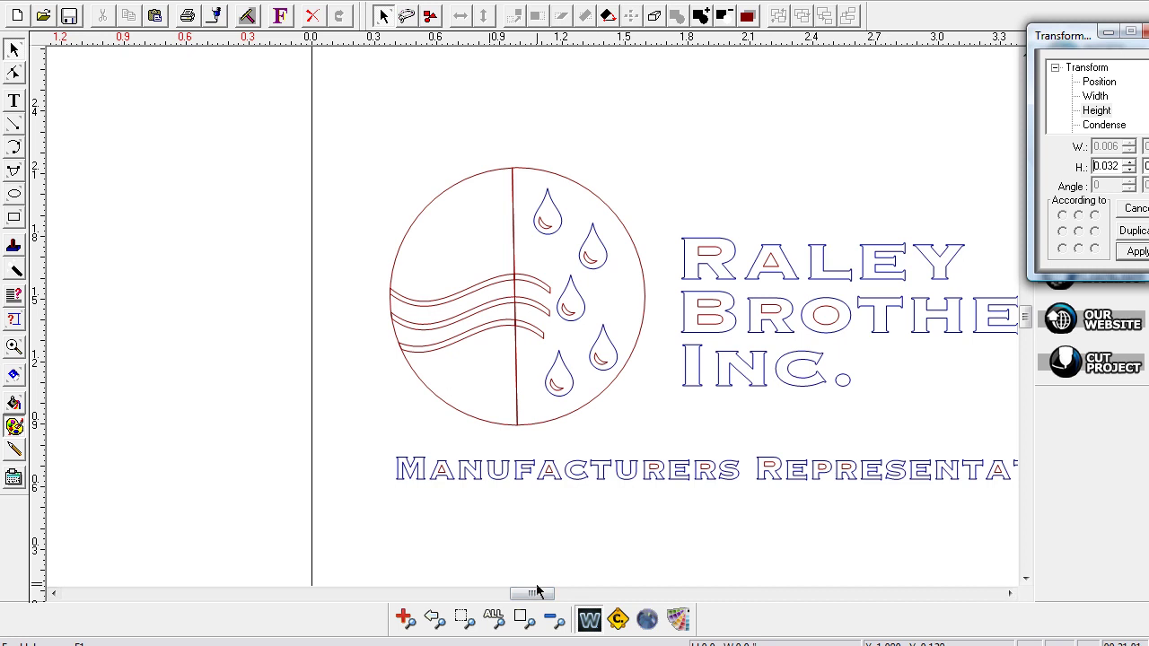
left_click_drag(537, 593, 543, 601)
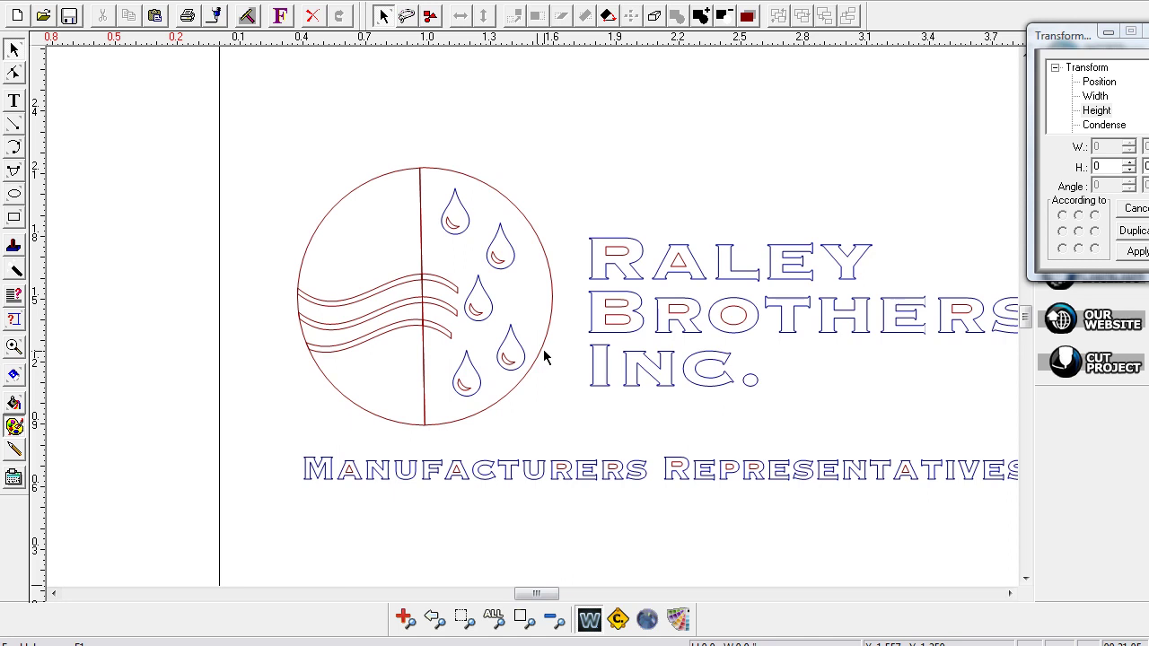
left_click(587, 620)
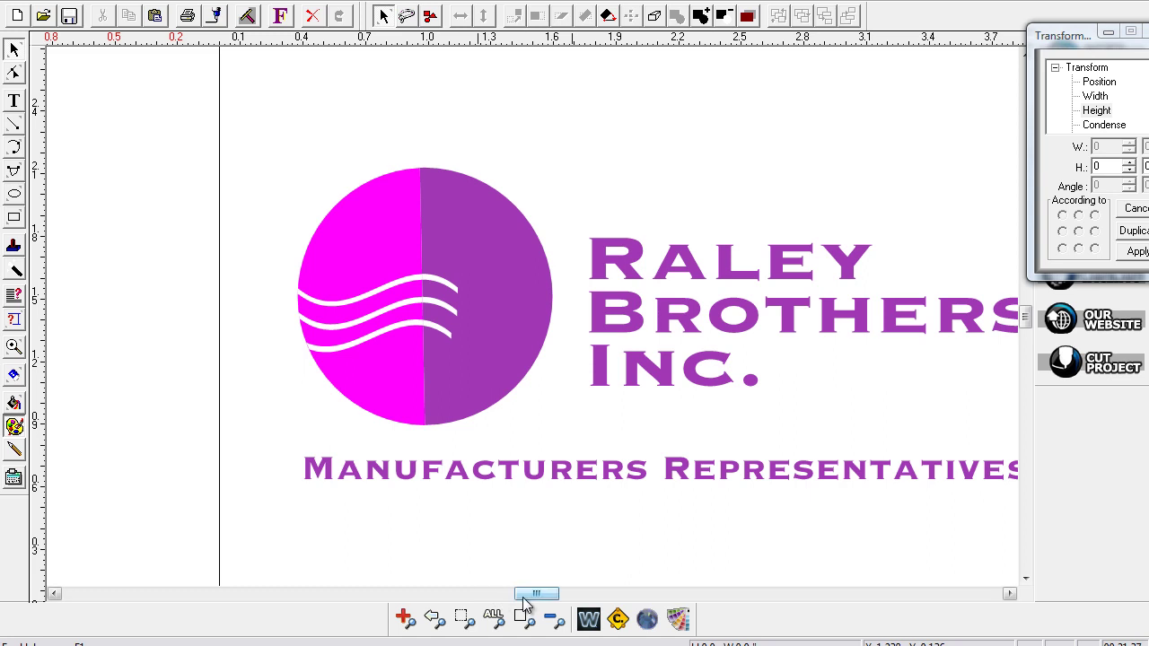
left_click_drag(525, 606, 538, 598)
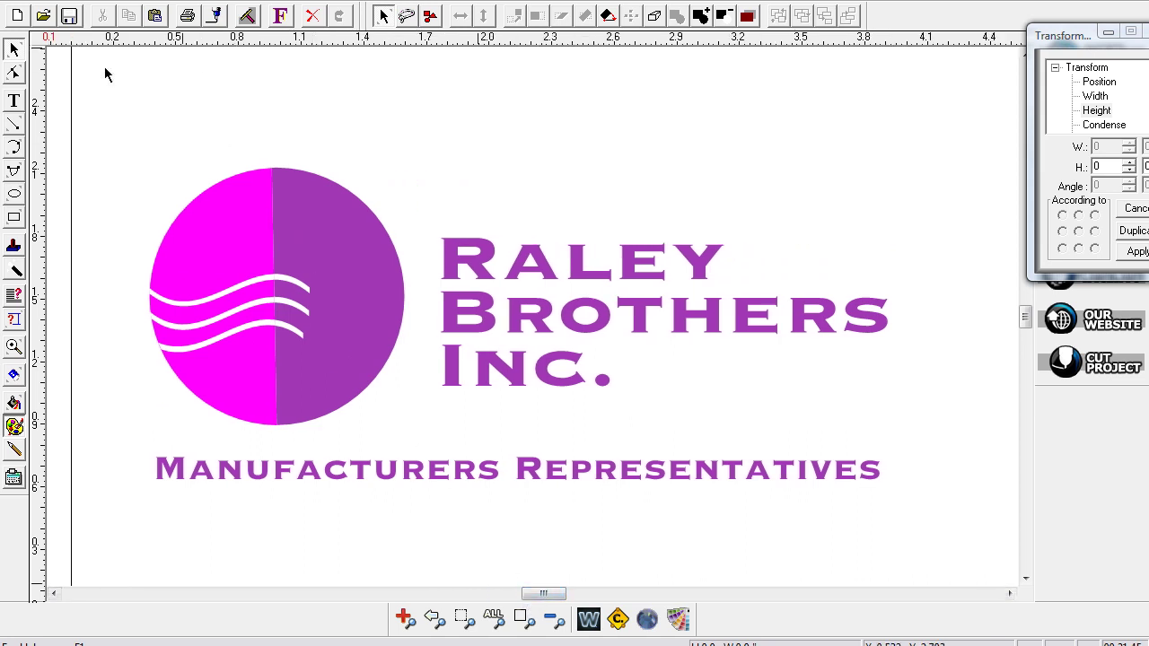